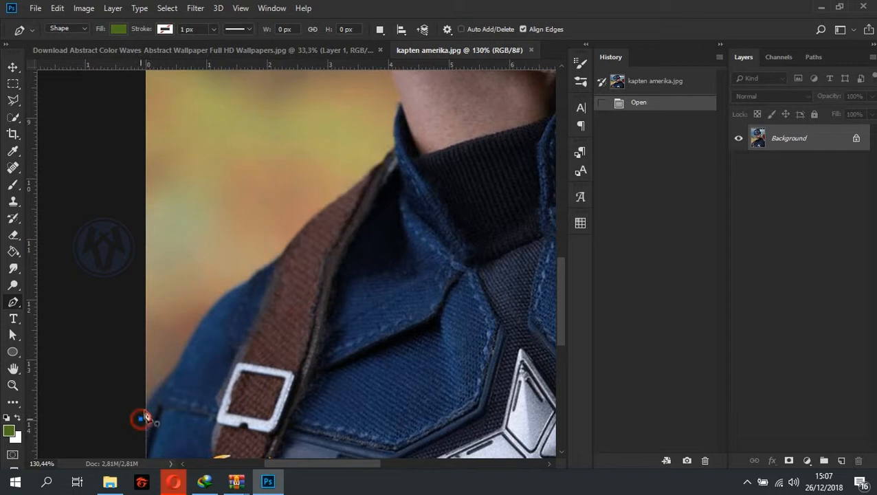
# Step: Start a Pen shape at the photo's left edge along the sleeve and set the shape layer's opacity to 0%
pyautogui.moveTo(193, 359); pyautogui.dragTo(193, 357)
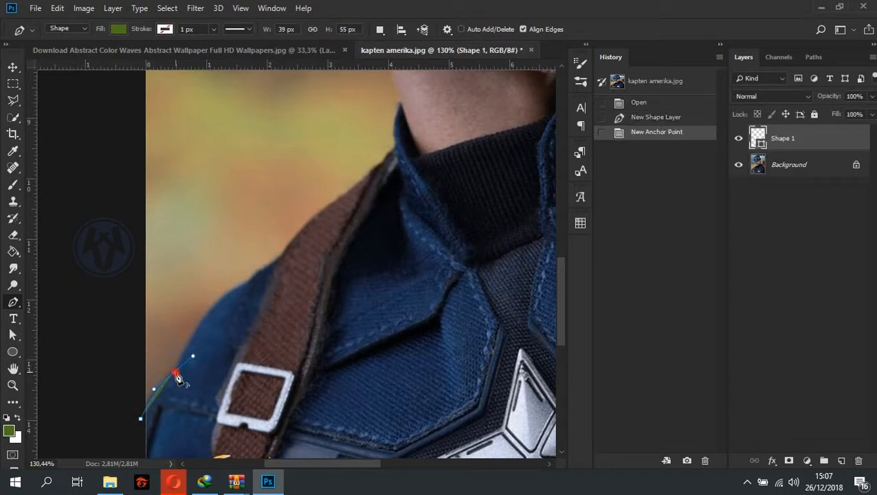
pyautogui.keyDown('alt'); pyautogui.click(174, 373); pyautogui.keyUp('alt')
pyautogui.click(872, 97)
pyautogui.moveTo(873, 112); pyautogui.dragTo(810, 112)
# Step: Trace the Pen path up the shoulder and along the brown strap to the base of the collar
pyautogui.click(246, 285)
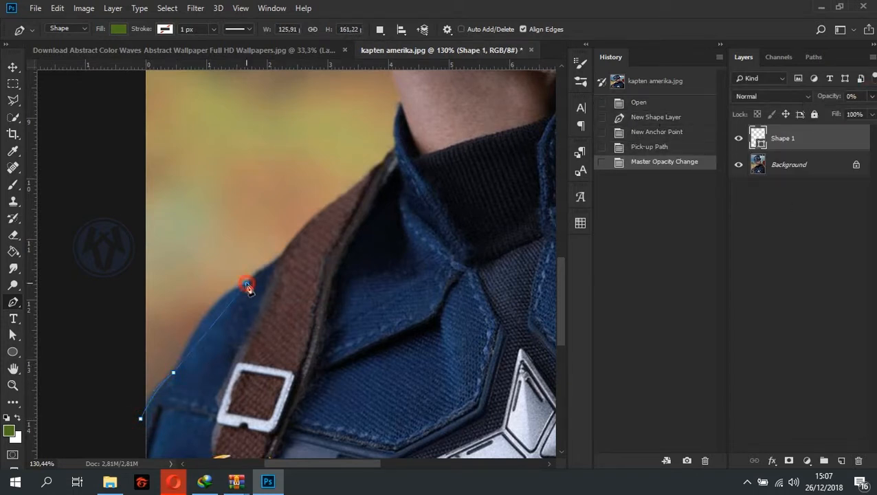
pyautogui.moveTo(256, 279); pyautogui.dragTo(253, 286)
pyautogui.keyDown('alt'); pyautogui.click(246, 282); pyautogui.keyUp('alt')
pyautogui.click(277, 263)
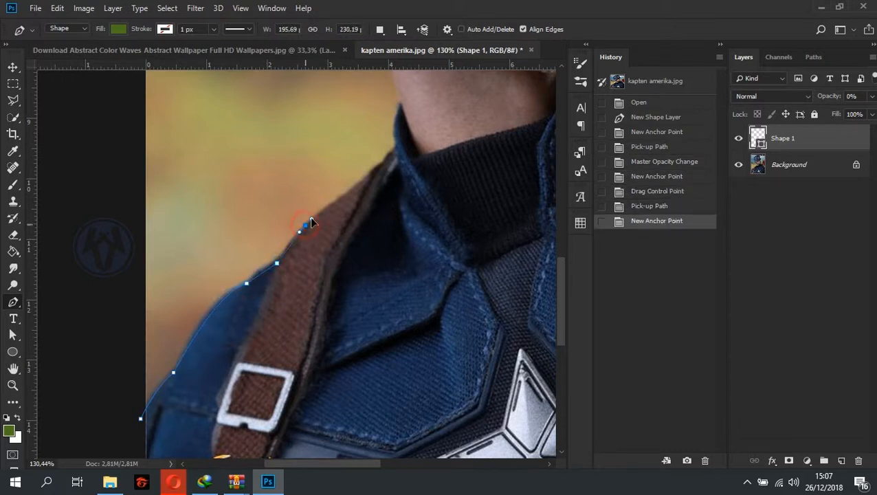
pyautogui.moveTo(310, 222); pyautogui.dragTo(311, 219)
pyautogui.click(374, 169)
pyautogui.click(379, 163)
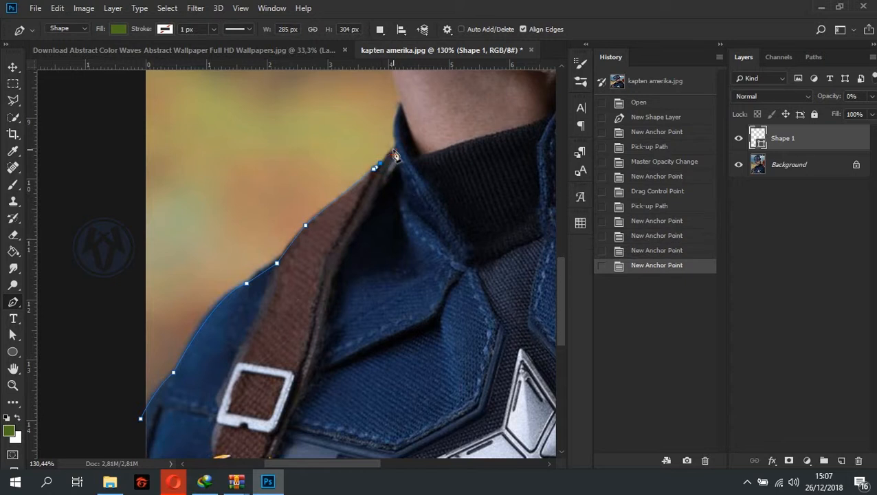
pyautogui.click(396, 149)
# Step: Continue the Pen path around the collar tip and up the neck to the chin strap
pyautogui.moveTo(400, 144); pyautogui.dragTo(306, 239)
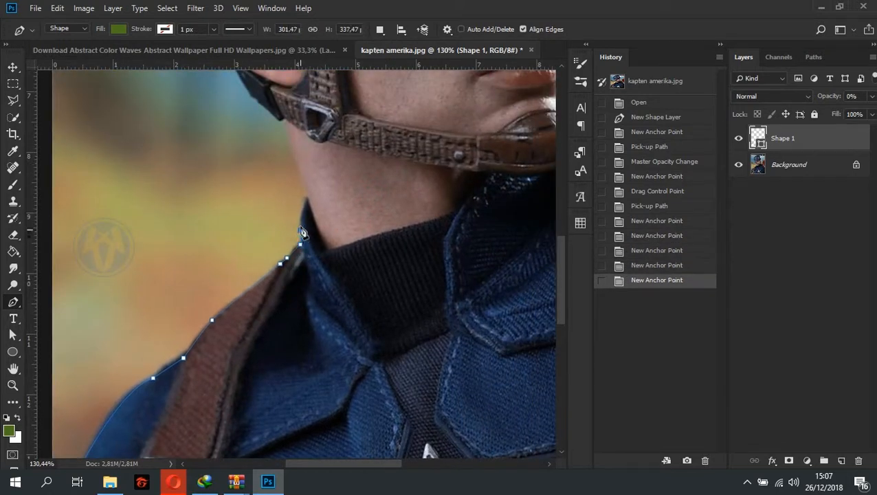
pyautogui.click(307, 201)
pyautogui.moveTo(305, 202); pyautogui.dragTo(309, 291)
pyautogui.keyDown('alt'); pyautogui.click(307, 200); pyautogui.keyUp('alt')
pyautogui.scroll(4, 272, 212)
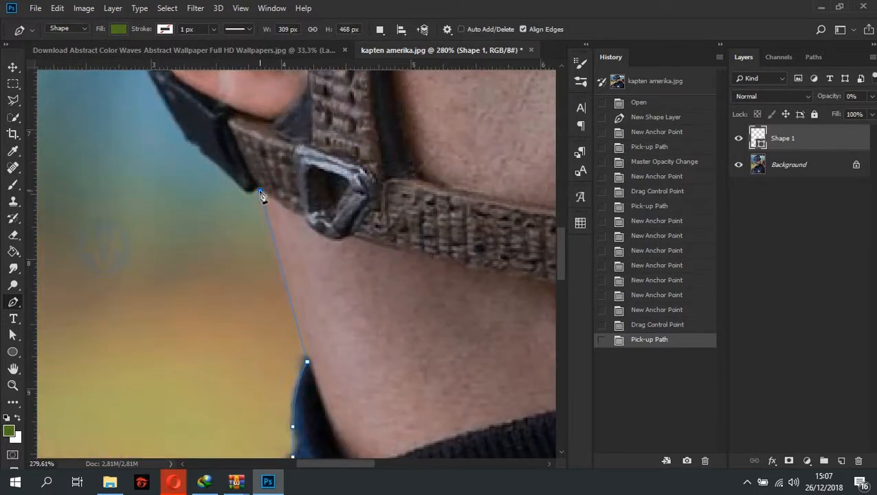
pyautogui.click(260, 192)
pyautogui.click(259, 190)
# Step: Trace the strap's outer edge below the ear to the helmet's lower rear corner
pyautogui.click(249, 194)
pyautogui.click(187, 140)
pyautogui.moveTo(231, 157); pyautogui.dragTo(388, 272)
pyautogui.click(305, 186)
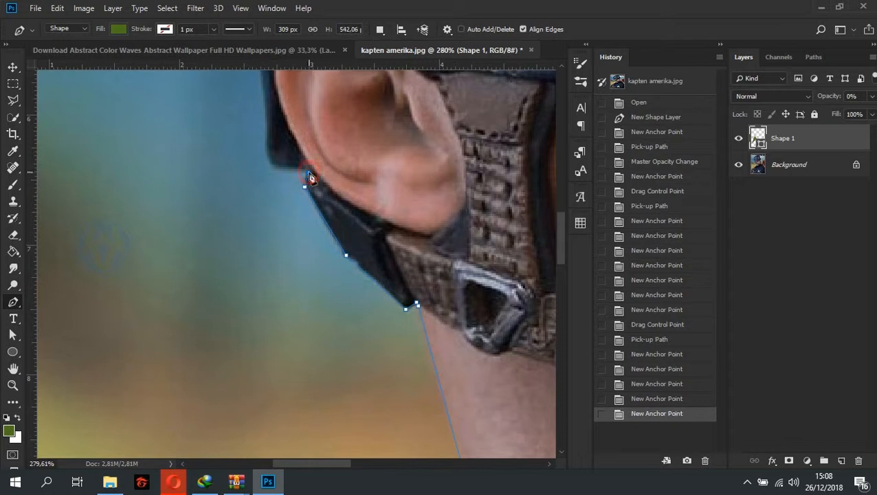
pyautogui.click(277, 172)
pyautogui.click(274, 168)
pyautogui.moveTo(268, 157); pyautogui.dragTo(362, 309)
pyautogui.click(283, 184)
# Step: Trace the curved back of the helmet from the ear up to the side ridge near the crown
pyautogui.scroll(-4, 360, 298)
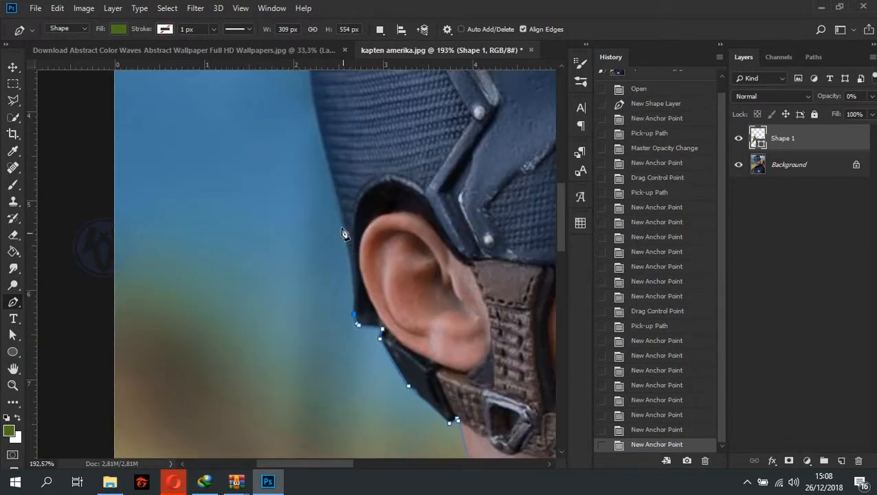
pyautogui.moveTo(336, 191); pyautogui.dragTo(344, 210)
pyautogui.moveTo(356, 277); pyautogui.dragTo(356, 281)
pyautogui.moveTo(382, 209); pyautogui.dragTo(391, 353)
pyautogui.moveTo(328, 110); pyautogui.dragTo(301, 195)
pyautogui.moveTo(370, 169); pyautogui.dragTo(266, 337)
pyautogui.scroll(2, 268, 261)
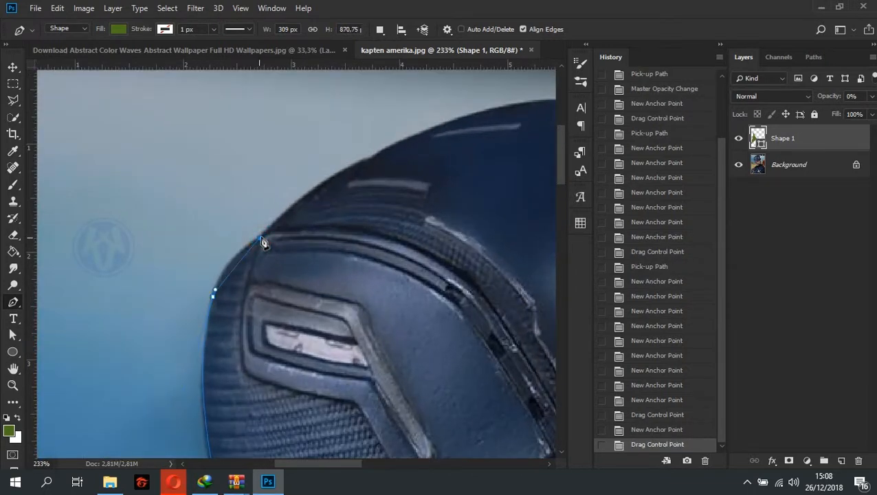
pyautogui.moveTo(260, 239); pyautogui.dragTo(266, 232)
pyautogui.moveTo(254, 244); pyautogui.dragTo(157, 284)
pyautogui.click(156, 287)
# Step: Carry the Pen path over the helmet's crown and down its front edge beside the A emblem
pyautogui.scroll(-2, 172, 291)
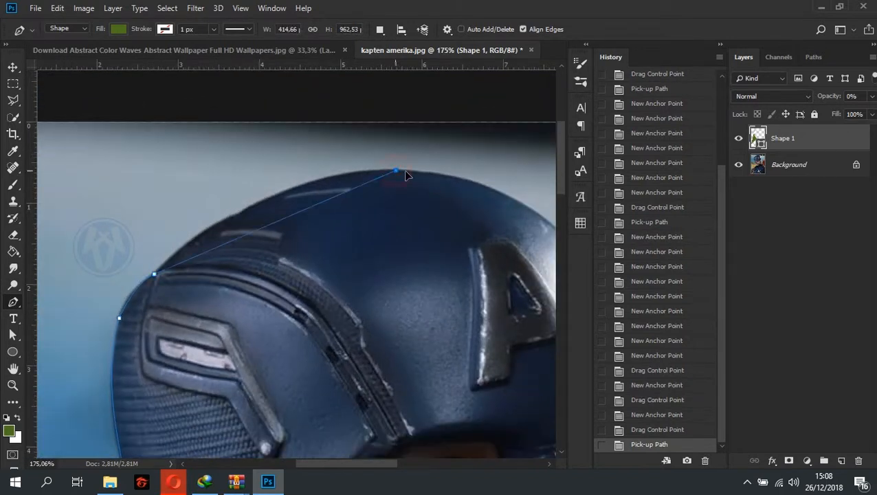
pyautogui.moveTo(408, 175); pyautogui.dragTo(408, 172)
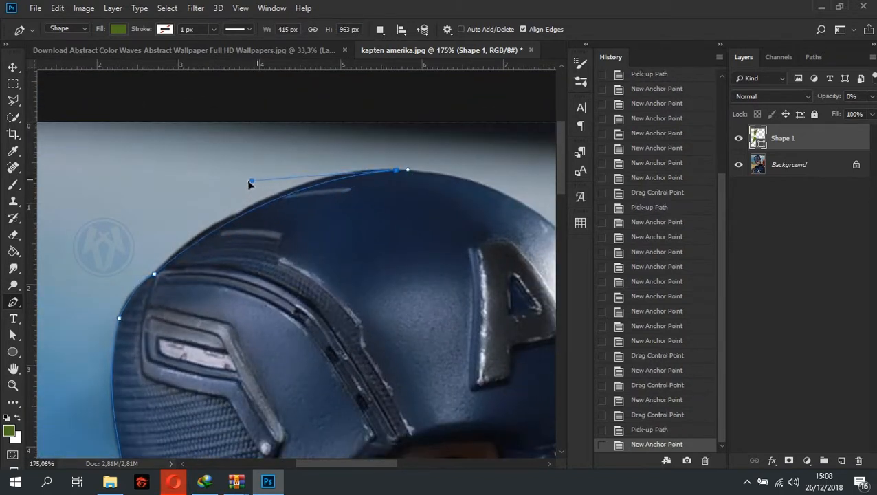
pyautogui.moveTo(245, 176); pyautogui.dragTo(245, 176)
pyautogui.moveTo(414, 212); pyautogui.dragTo(237, 139)
pyautogui.moveTo(419, 209); pyautogui.dragTo(358, 92)
pyautogui.moveTo(424, 285); pyautogui.dragTo(258, 201)
pyautogui.scroll(2, 283, 208)
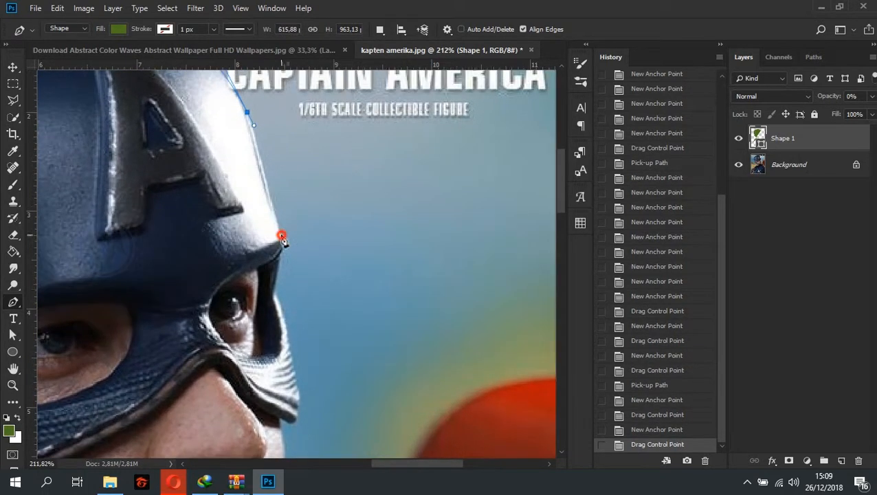
# Step: Trace the helmet's brow and the outer eye side of the mask to its lower tip
pyautogui.click(282, 238)
pyautogui.click(281, 254)
pyautogui.click(275, 289)
pyautogui.moveTo(282, 330); pyautogui.dragTo(262, 294)
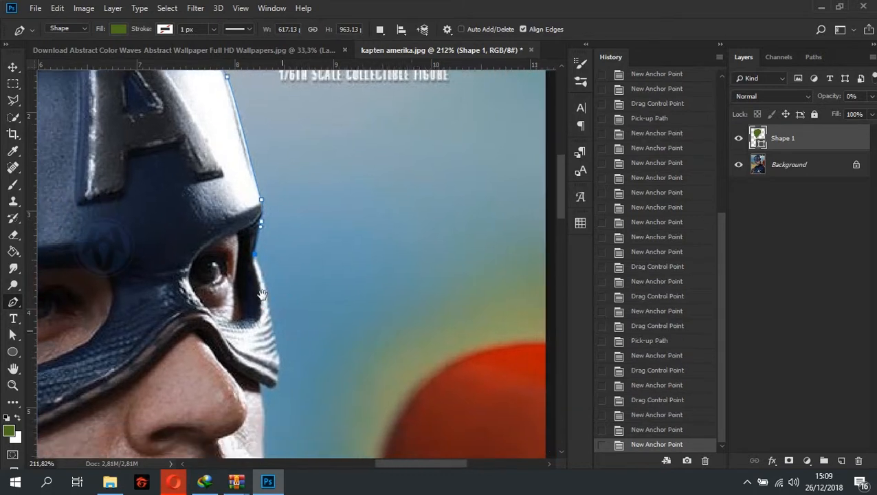
pyautogui.click(279, 368)
pyautogui.moveTo(283, 357); pyautogui.dragTo(277, 315)
pyautogui.keyDown('alt'); pyautogui.click(279, 370); pyautogui.keyUp('alt')
# Step: Follow the mask's lower tip around and back in to the cheek beside the nose
pyautogui.moveTo(317, 372); pyautogui.dragTo(316, 241)
pyautogui.scroll(4, 278, 253)
pyautogui.scroll(1, 274, 234)
pyautogui.click(274, 235)
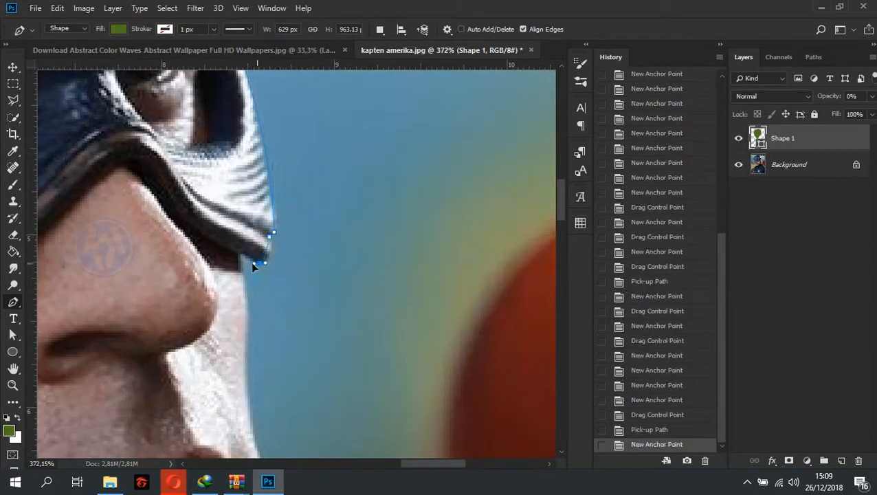
pyautogui.moveTo(268, 267); pyautogui.dragTo(276, 261)
pyautogui.keyDown('alt'); pyautogui.click(260, 263); pyautogui.keyUp('alt')
pyautogui.click(240, 254)
# Step: Trace the face contour from the cheek past the lips to the chin strap
pyautogui.moveTo(258, 309); pyautogui.dragTo(260, 237)
pyautogui.scroll(1, 253, 204)
pyautogui.moveTo(260, 352); pyautogui.dragTo(261, 355)
pyautogui.moveTo(266, 356); pyautogui.dragTo(247, 142)
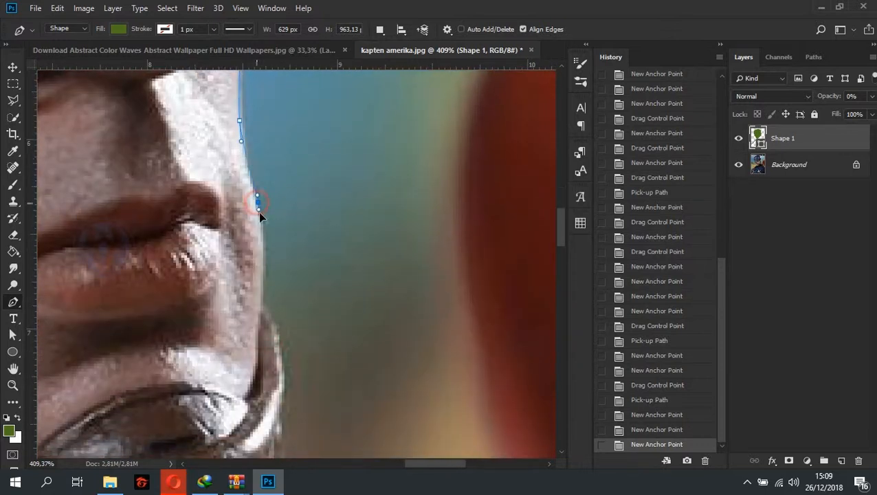
pyautogui.hotkey('ctrl', 'z')
pyautogui.moveTo(260, 303); pyautogui.dragTo(234, 189)
pyautogui.keyDown('alt'); pyautogui.click(263, 295); pyautogui.keyUp('alt')
# Step: Trace the outer edge of the chin strap and the top of the shoulder strap to the red shield
pyautogui.scroll(-4, 235, 189)
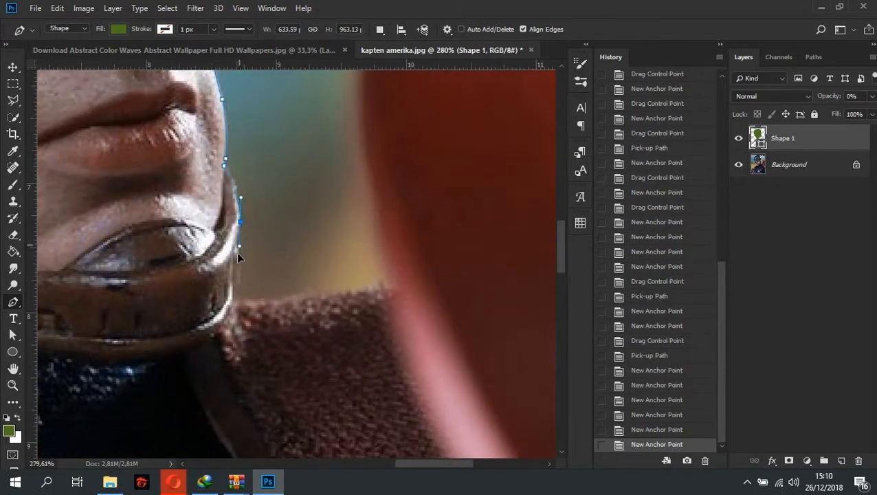
pyautogui.click(234, 296)
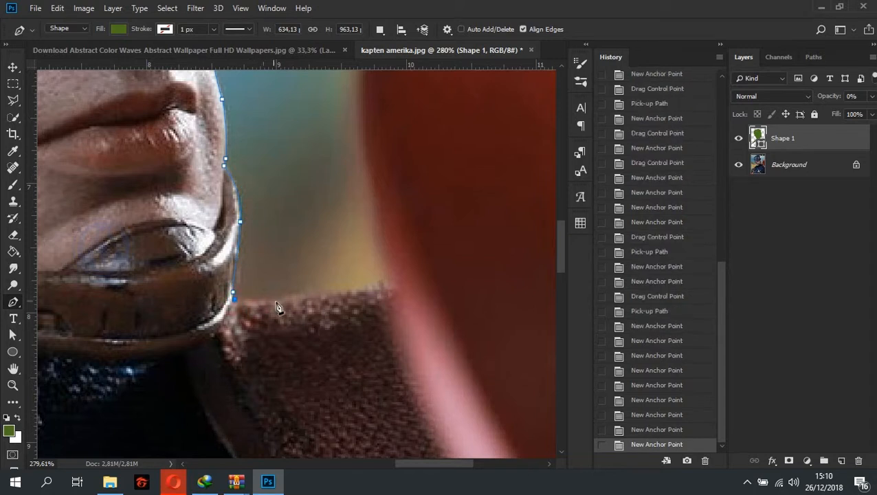
pyautogui.click(309, 291)
pyautogui.click(352, 290)
pyautogui.click(387, 280)
# Step: Curve the Pen path around the red shield's upper edge to the photo's right edge
pyautogui.scroll(-8, 398, 271)
pyautogui.click(424, 172)
pyautogui.moveTo(424, 172); pyautogui.dragTo(347, 170)
pyautogui.click(425, 171)
# Step: Close the path with a straight line across the lower chest, its corner anchor point just outside the photo's right edge
pyautogui.moveTo(454, 270); pyautogui.dragTo(441, 53)
pyautogui.scroll(-2, 457, 121)
pyautogui.scroll(-3, 441, 225)
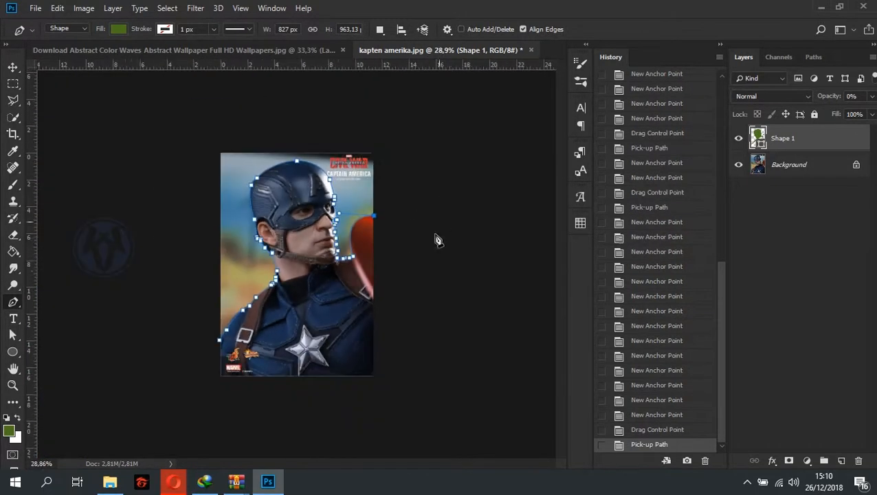
pyautogui.scroll(2, 433, 372)
pyautogui.click(435, 390)
pyautogui.click(172, 386)
pyautogui.moveTo(437, 394); pyautogui.dragTo(432, 384)
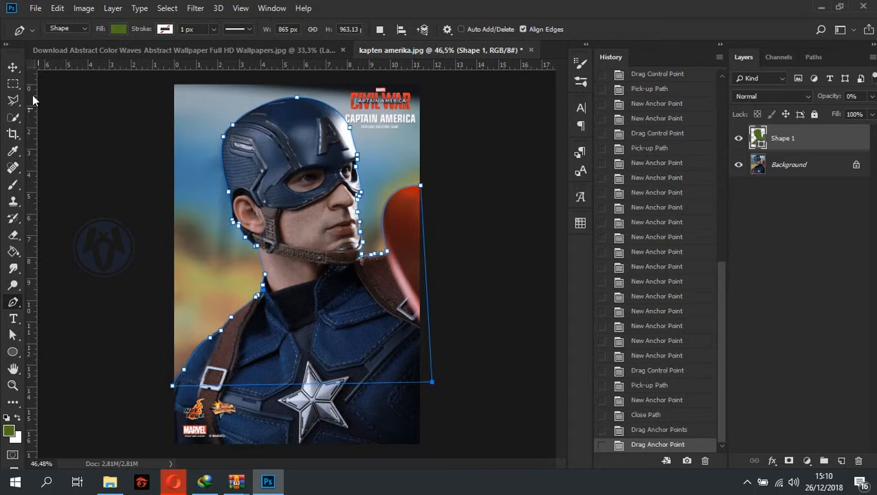
# Step: Convert the closed path into a new anti-aliased selection with a feather radius of 0 pixels
pyautogui.rightClick(310, 313)
pyautogui.click(364, 106)
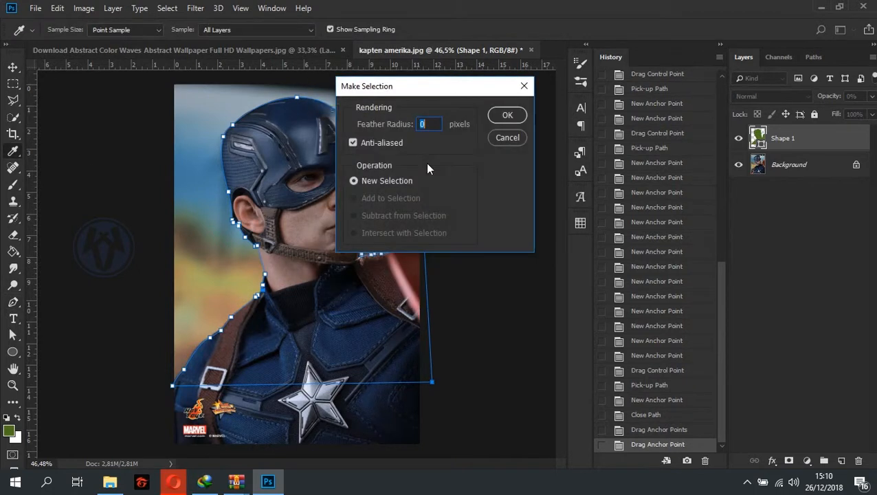
pyautogui.click(509, 116)
# Step: Copy the selected figure from the Background to a new layer and hide the other layers
pyautogui.click(813, 165)
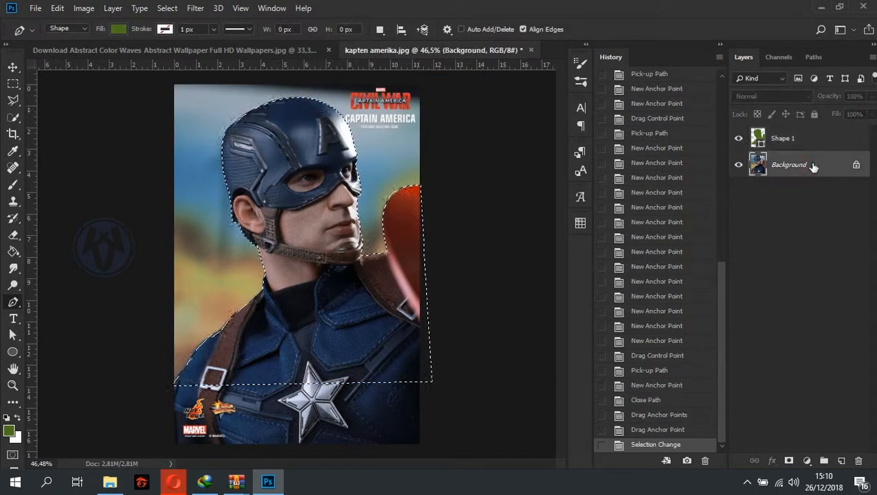
pyautogui.hotkey('ctrl', 'j')
pyautogui.click(738, 191)
pyautogui.click(12, 67)
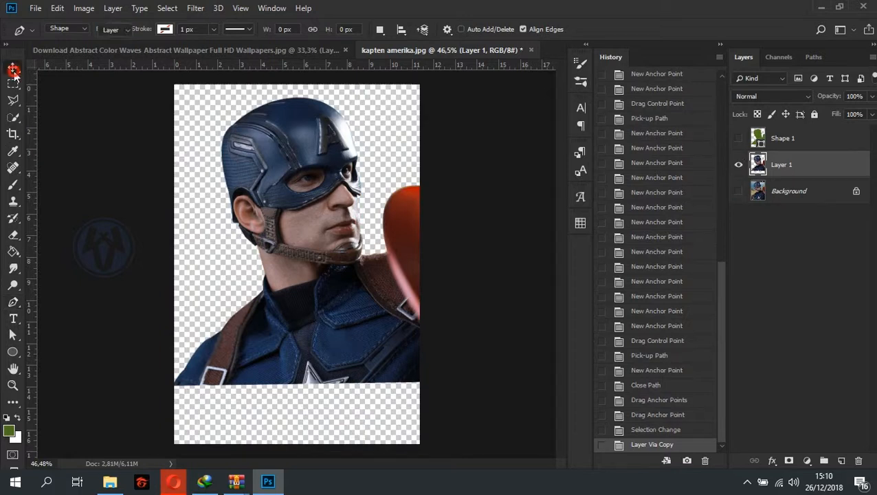
# Step: Apply a Threshold adjustment at level 42 to the cut-out figure
pyautogui.click(83, 7)
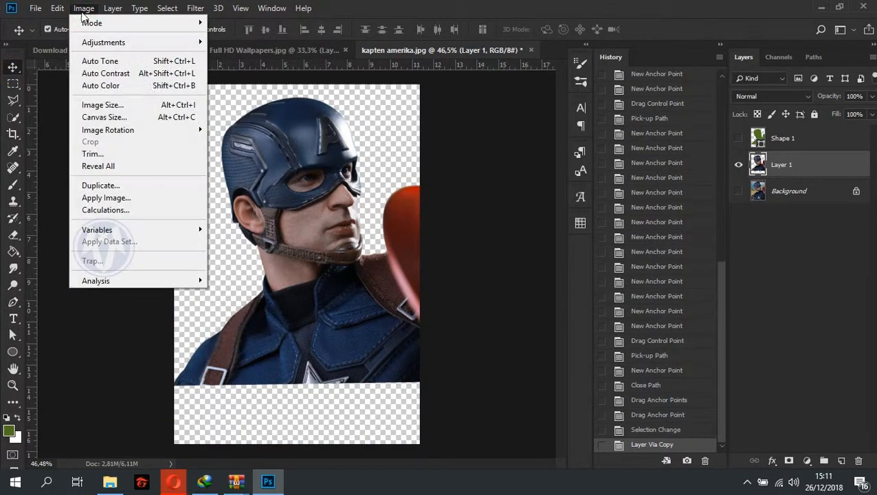
pyautogui.moveTo(138, 42)
pyautogui.click(285, 216)
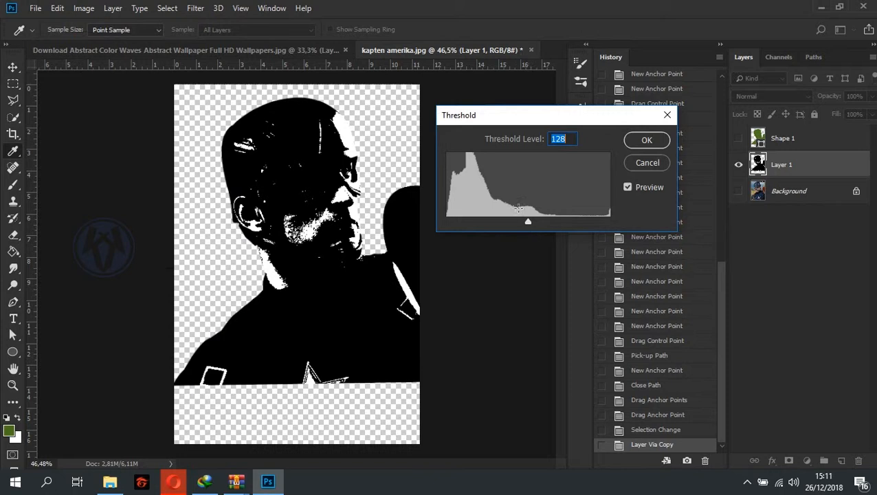
pyautogui.moveTo(528, 223); pyautogui.dragTo(474, 221)
pyautogui.click(647, 140)
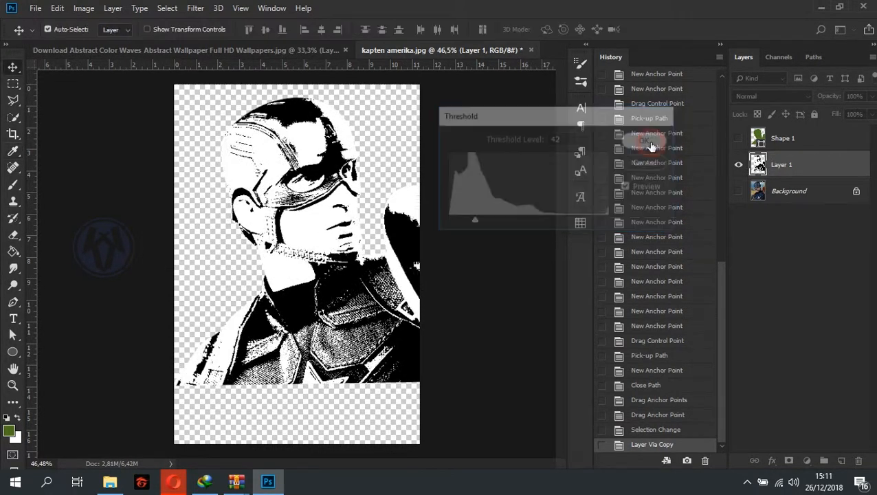
# Step: Select the figure's black areas with Color Range, sampling black at a fuzziness of 197
pyautogui.click(171, 8)
pyautogui.click(192, 134)
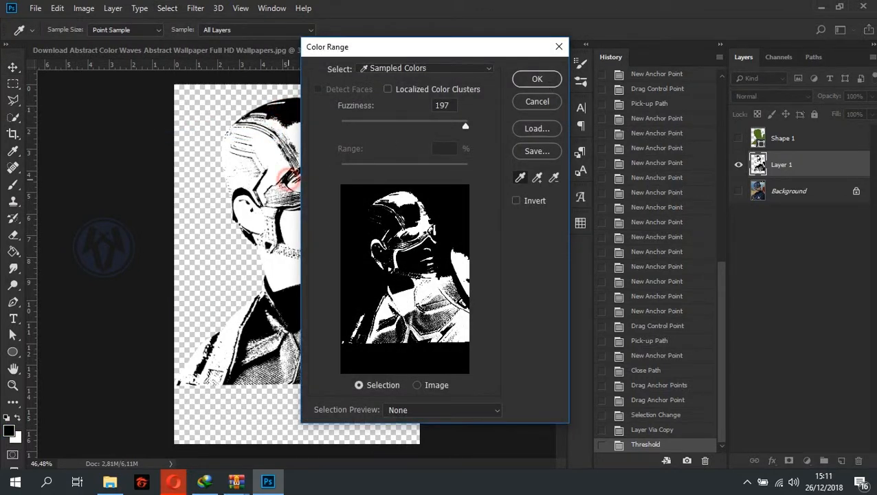
pyautogui.click(537, 79)
# Step: Move the selected black artwork into the abstract wallpaper document, scale it to 116.30% and place it on the right side
pyautogui.press('v')
pyautogui.moveTo(381, 140); pyautogui.dragTo(447, 237)
pyautogui.hotkey('ctrl', 't')
pyautogui.moveTo(328, 182); pyautogui.dragTo(300, 151)
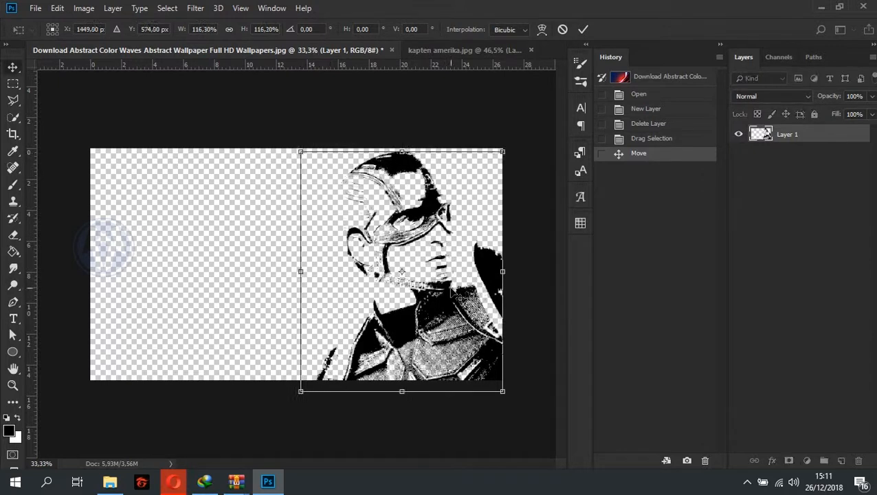
pyautogui.press('Return')
# Step: Add a Gradient fill layer using the black-to-white Foreground to Background preset
pyautogui.click(807, 460)
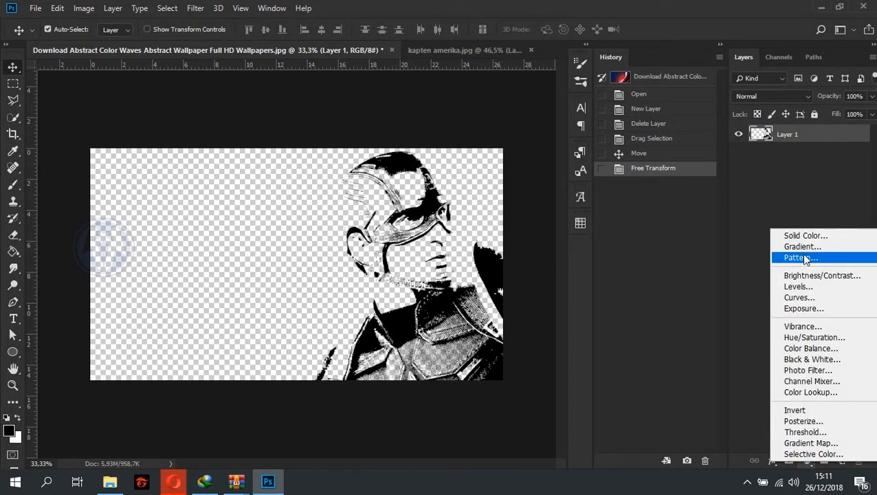
pyautogui.click(797, 247)
pyautogui.click(576, 130)
pyautogui.click(492, 84)
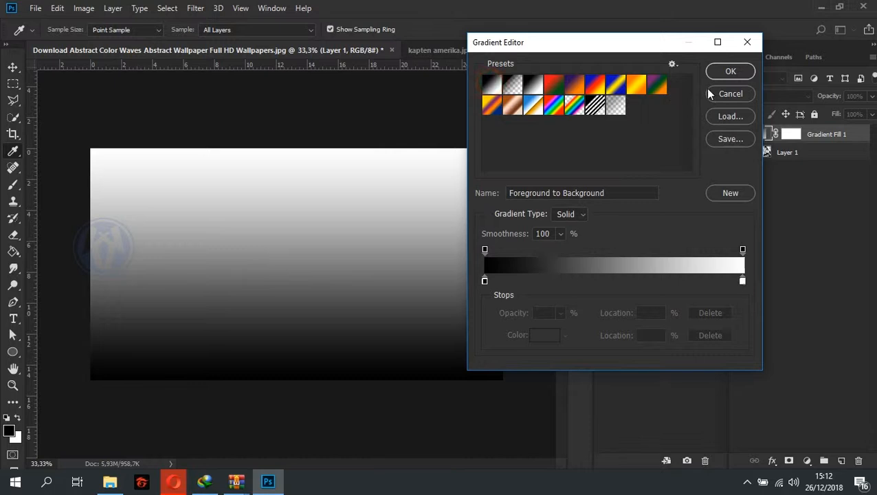
pyautogui.click(731, 70)
# Step: Make the gradient fill radial with an angle of 0°, reverse its colours and enlarge its scale
pyautogui.click(575, 153)
pyautogui.click(570, 179)
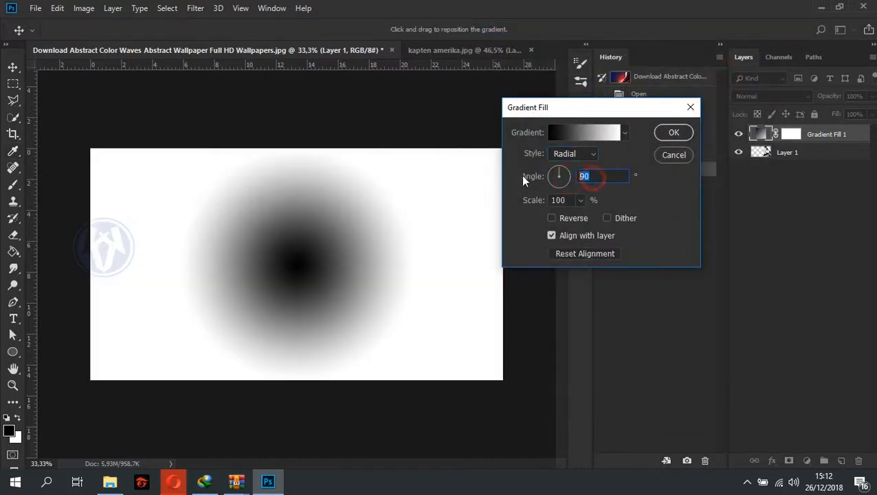
pyautogui.write('0')
pyautogui.hotkey('alt', 'r')
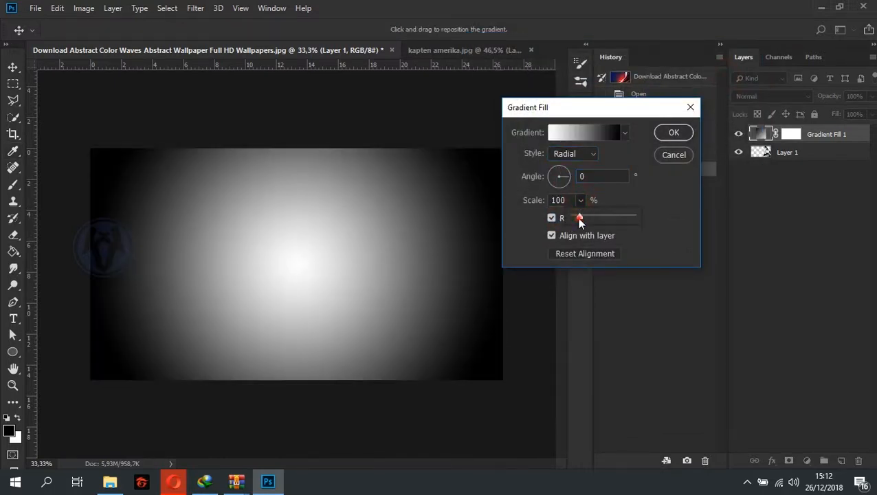
pyautogui.moveTo(580, 218); pyautogui.dragTo(633, 219)
pyautogui.click(673, 133)
# Step: Place the gradient fill layer beneath the figure layer, shift its bright centre towards the figure and increase its scale
pyautogui.moveTo(825, 134); pyautogui.dragTo(845, 225)
pyautogui.click(827, 134)
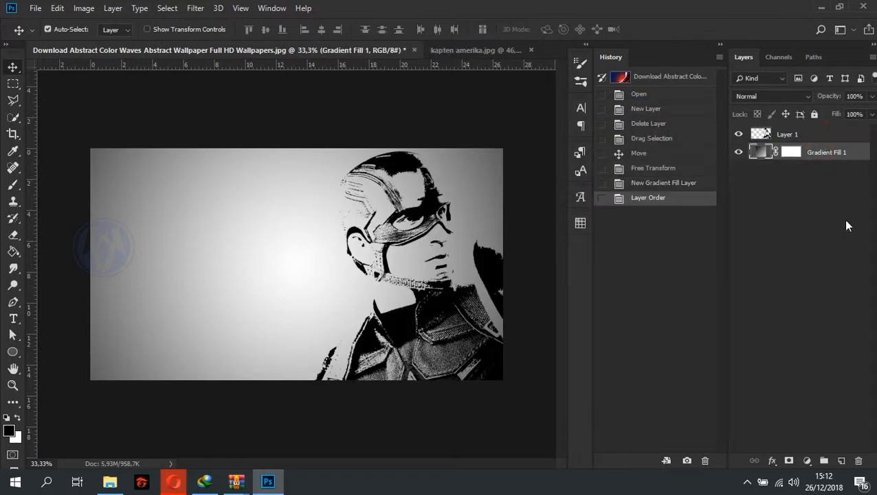
pyautogui.doubleClick(759, 152)
pyautogui.click(290, 261)
pyautogui.moveTo(328, 266); pyautogui.dragTo(523, 223)
pyautogui.moveTo(576, 219)
pyautogui.mouseDown()
pyautogui.moveTo(632, 218)
pyautogui.moveTo(585, 219)
pyautogui.mouseUp()
pyautogui.click(674, 133)
# Step: Close the kapten amerika.jpg document and select the figure layer in the wallpaper document
pyautogui.scroll(-1, 258, 206)
pyautogui.scroll(2, 278, 225)
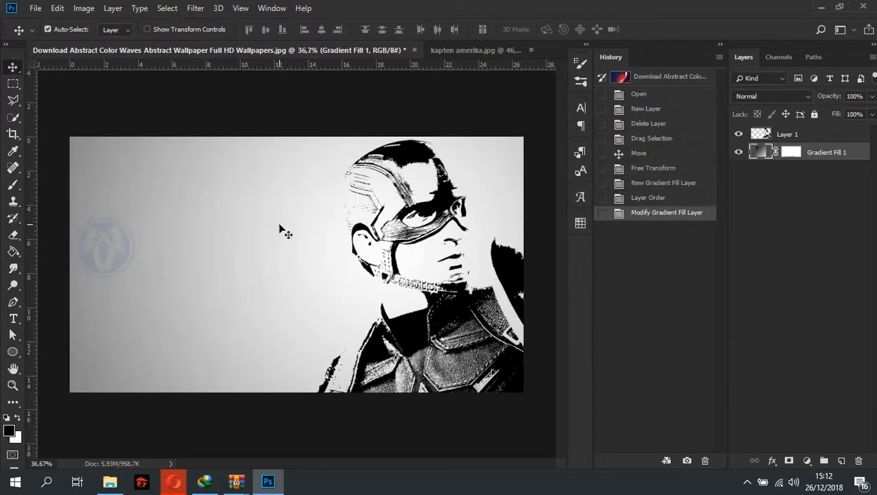
pyautogui.click(532, 50)
pyautogui.click(431, 185)
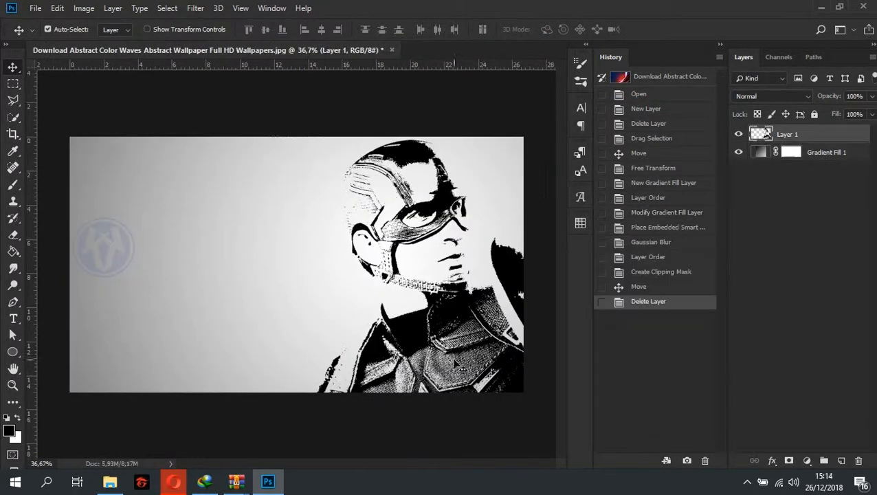
# Step: Open HD Color Wallpapers.jpg from the Downloads folder in Photoshop
pyautogui.click(112, 481)
pyautogui.scroll(-5, 406, 287)
pyautogui.scroll(5, 426, 279)
pyautogui.rightClick(427, 265)
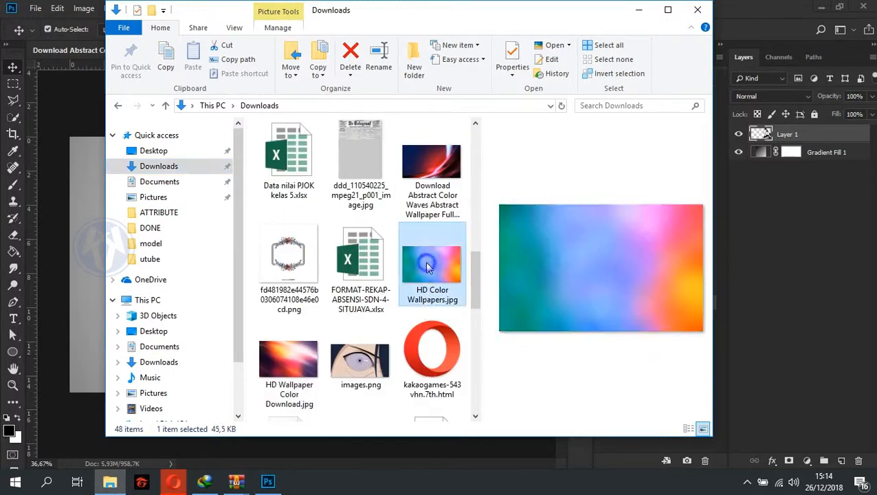
pyautogui.moveTo(496, 257)
pyautogui.click(710, 267)
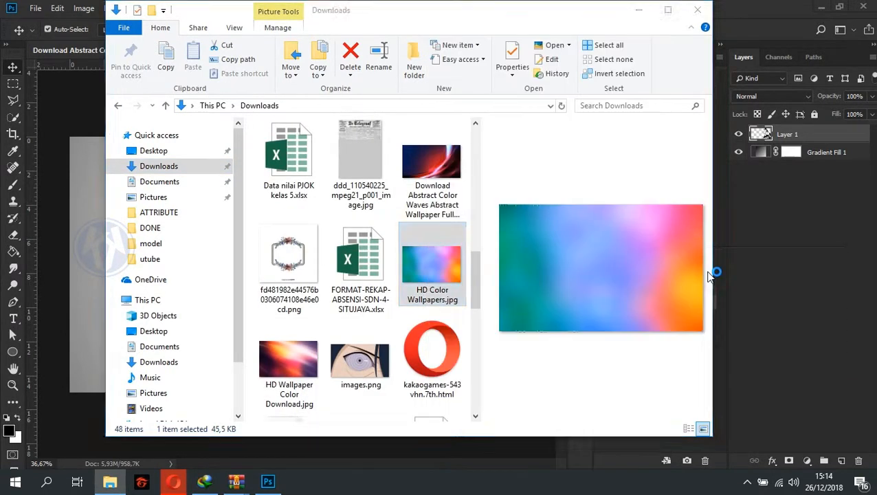
# Step: Select the whole colour wallpaper and move it into the Captain America document as the topmost layer
pyautogui.press('m')
pyautogui.moveTo(58, 106); pyautogui.dragTo(565, 447)
pyautogui.press('v')
pyautogui.moveTo(300, 270)
pyautogui.mouseDown()
pyautogui.moveTo(245, 61)
pyautogui.moveTo(313, 264)
pyautogui.moveTo(275, 262)
pyautogui.moveTo(294, 264)
pyautogui.mouseUp()
# Step: Transform the colour wallpaper layer to fit the canvas edges and clip it to the figure layer
pyautogui.hotkey('ctrl', 't')
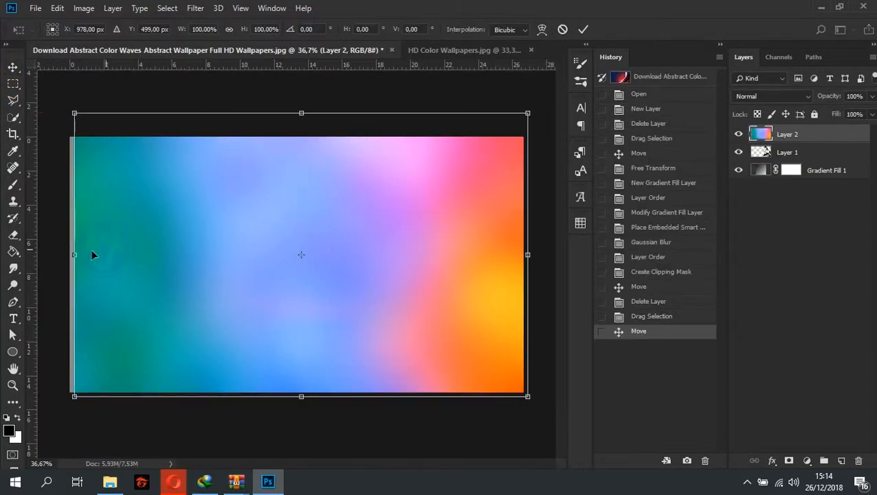
pyautogui.moveTo(72, 257); pyautogui.dragTo(68, 257)
pyautogui.moveTo(301, 113); pyautogui.dragTo(299, 137)
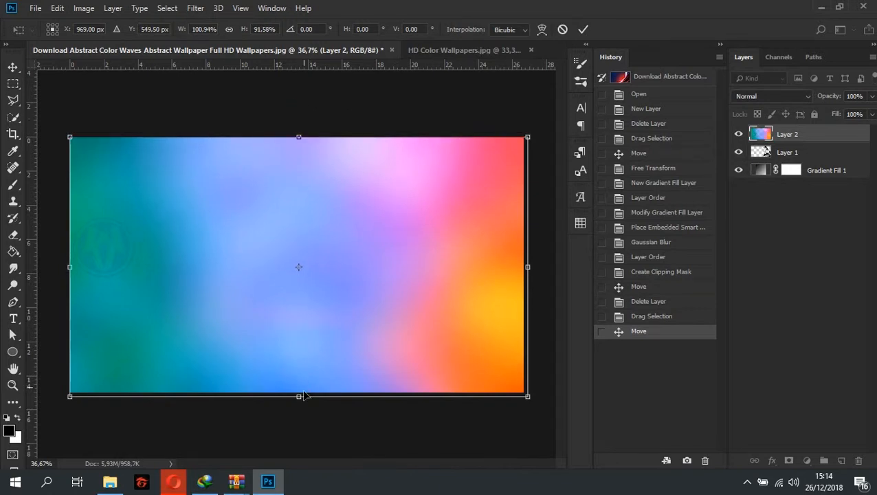
pyautogui.moveTo(301, 397); pyautogui.dragTo(308, 389)
pyautogui.doubleClick(525, 265)
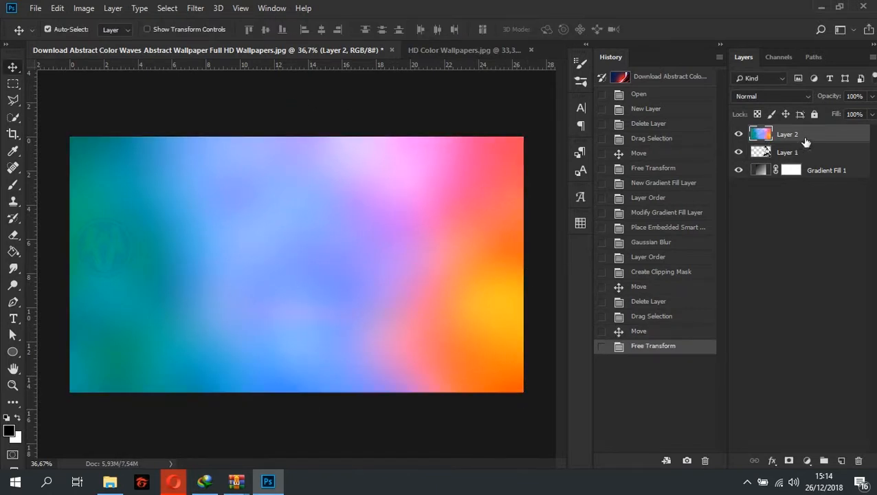
pyautogui.keyDown('alt'); pyautogui.click(807, 145); pyautogui.keyUp('alt')
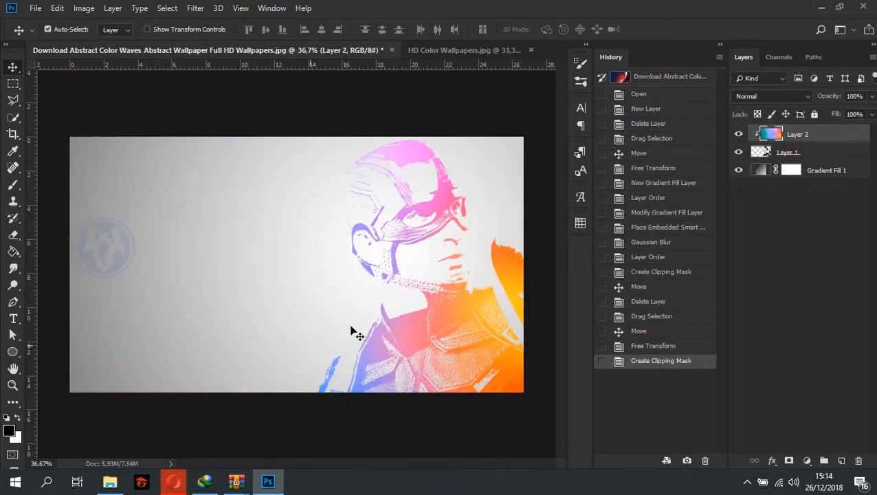
# Step: Group the figure layer with its clipped colour layer and name the group pic
pyautogui.keyDown('shift'); pyautogui.click(822, 152); pyautogui.keyUp('shift')
pyautogui.moveTo(823, 152); pyautogui.dragTo(824, 460)
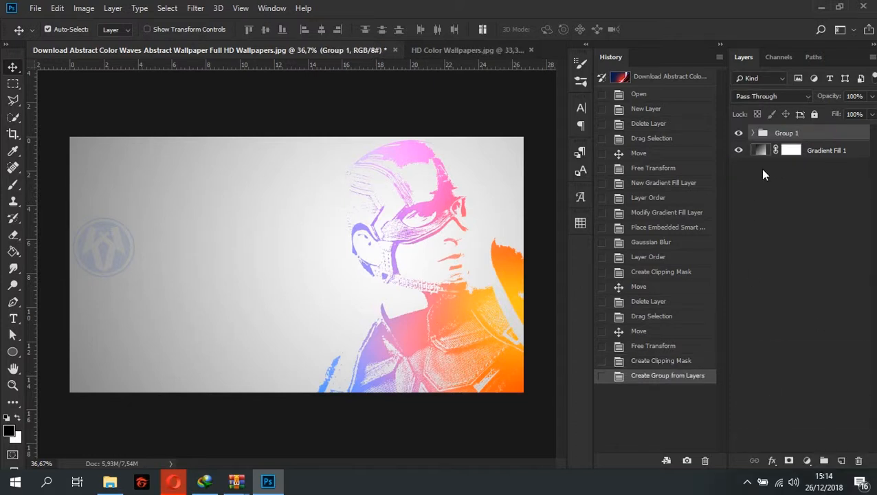
pyautogui.write('pic')
pyautogui.press('Return')
# Step: Add a new layer above the pic group and stamp a 432 px splatter over the upper helmet in pink sampled from the figure
pyautogui.click(842, 460)
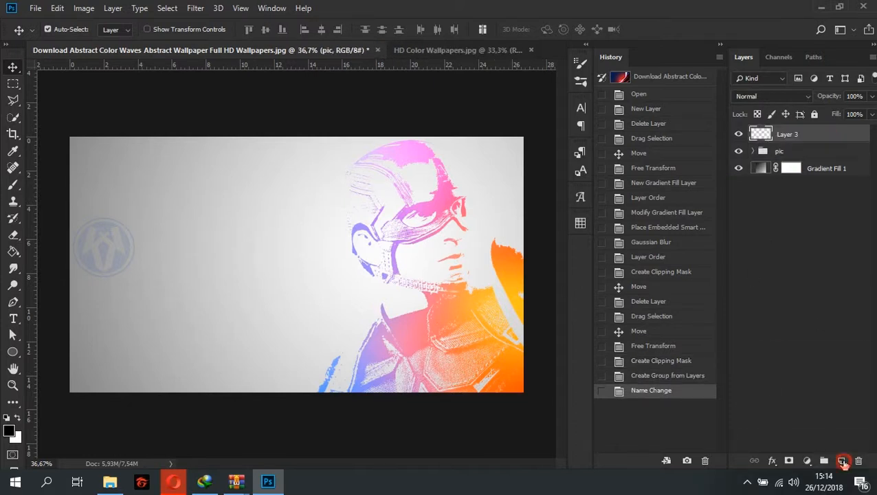
pyautogui.click(13, 186)
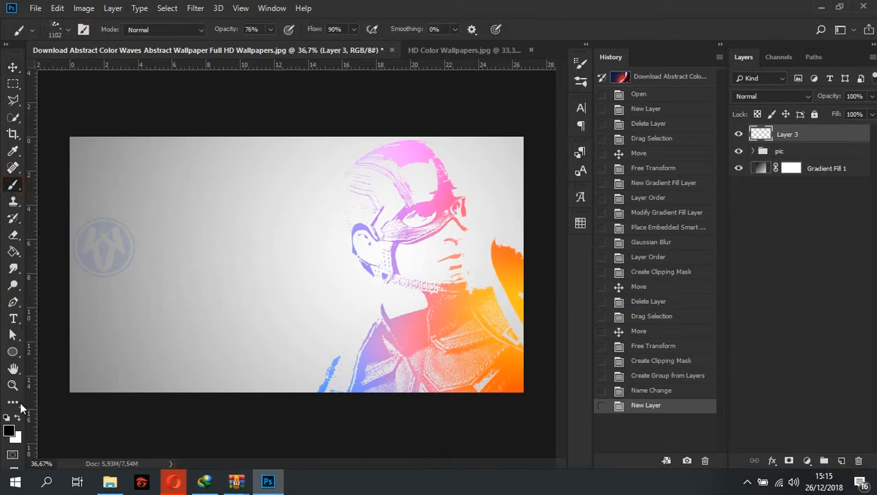
pyautogui.click(9, 431)
pyautogui.click(418, 148)
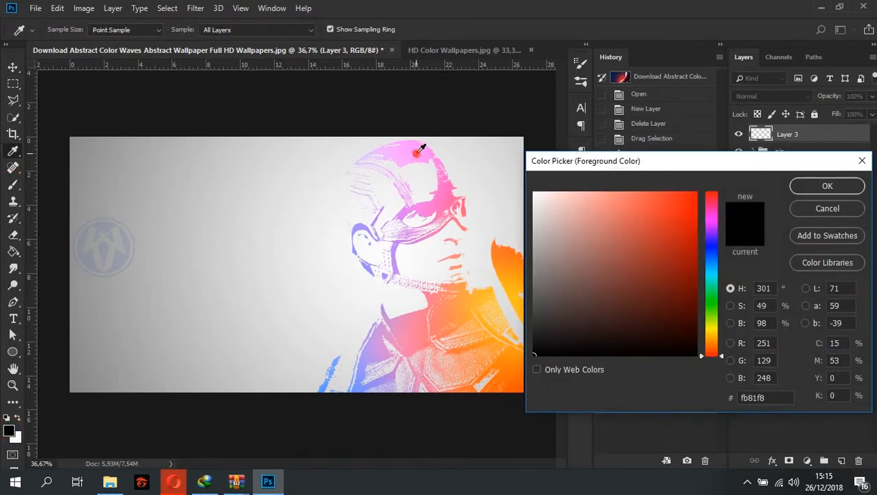
pyautogui.click(825, 186)
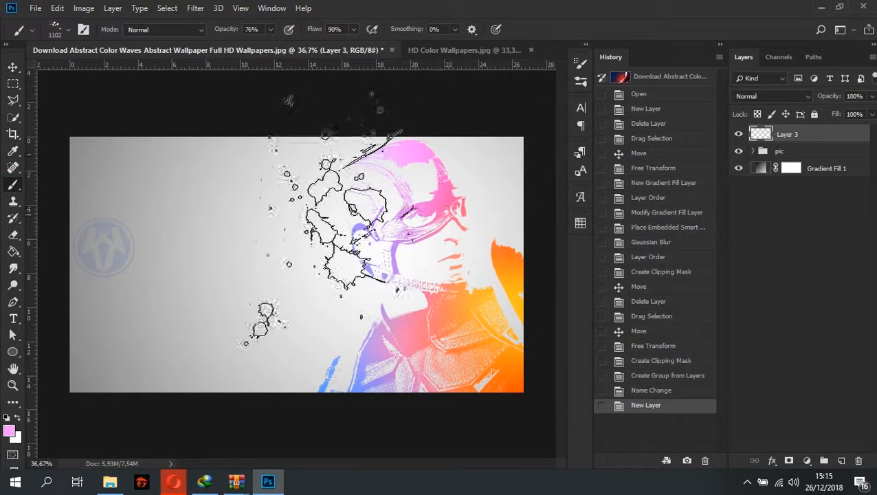
pyautogui.rightClick(435, 187)
pyautogui.moveTo(572, 218); pyautogui.dragTo(569, 218)
pyautogui.click(429, 183)
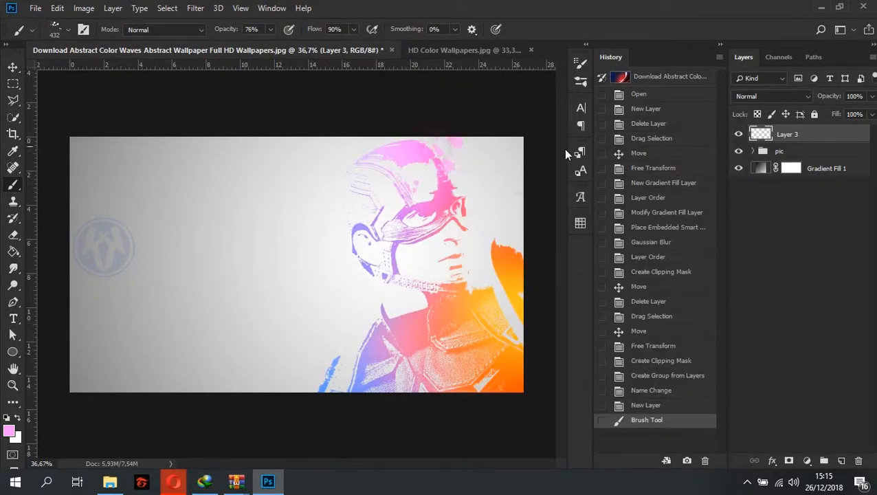
# Step: Stamp a 511 px splatter in front of the face above the shoulder in orange #ff8b1e sampled from the figure
pyautogui.click(9, 431)
pyautogui.click(519, 257)
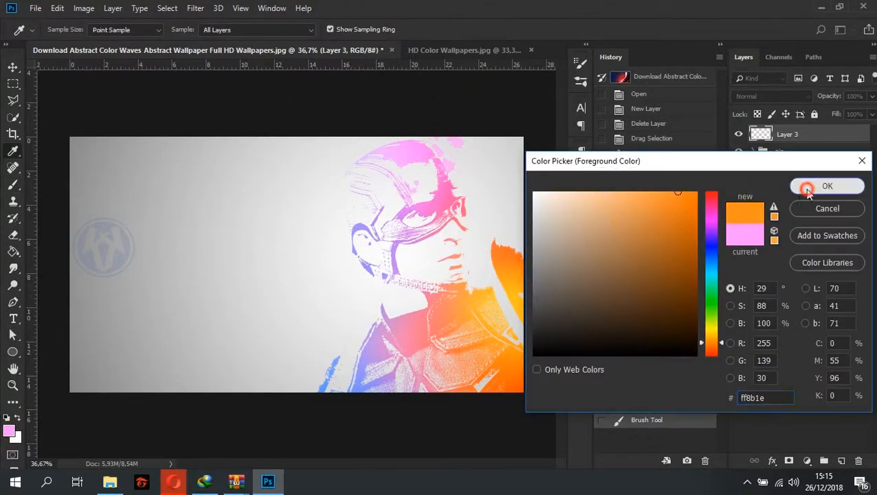
pyautogui.click(827, 184)
pyautogui.rightClick(500, 224)
pyautogui.click(555, 432)
pyautogui.moveTo(644, 256); pyautogui.dragTo(638, 260)
pyautogui.click(493, 221)
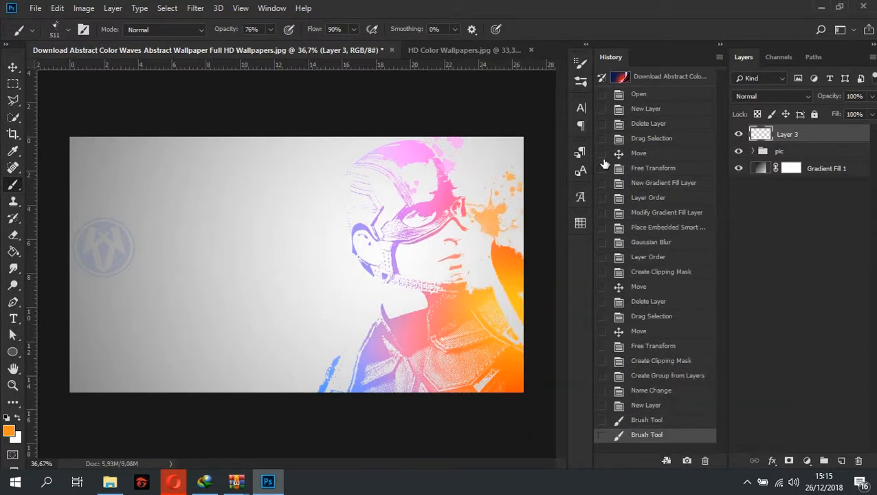
# Step: Stamp brushsplattersLSD brush 1364 at 1102 px behind the figure's back in blue #6198fd sampled from the figure's edge
pyautogui.click(8, 431)
pyautogui.click(324, 388)
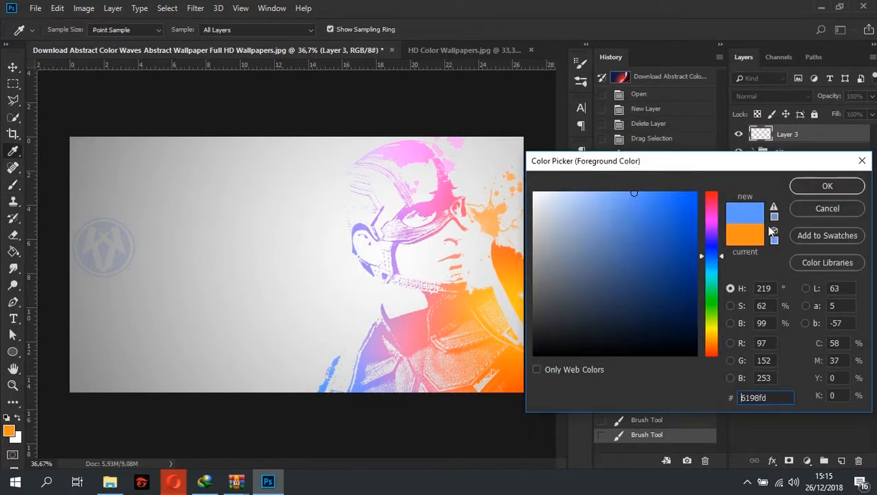
pyautogui.click(827, 186)
pyautogui.rightClick(403, 281)
pyautogui.click(549, 412)
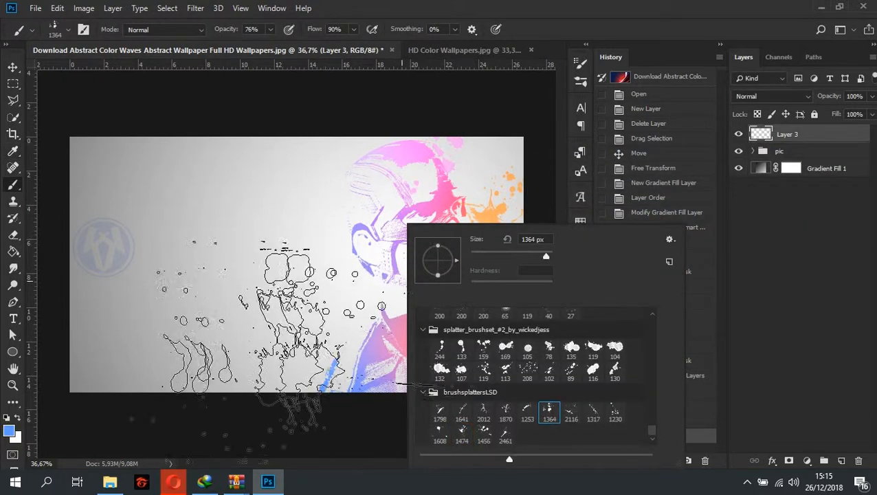
pyautogui.moveTo(545, 259); pyautogui.dragTo(548, 259)
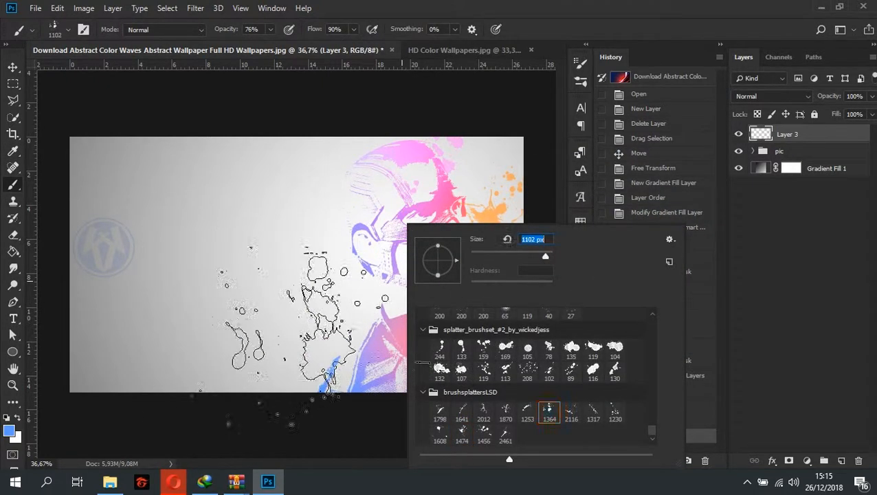
pyautogui.click(295, 323)
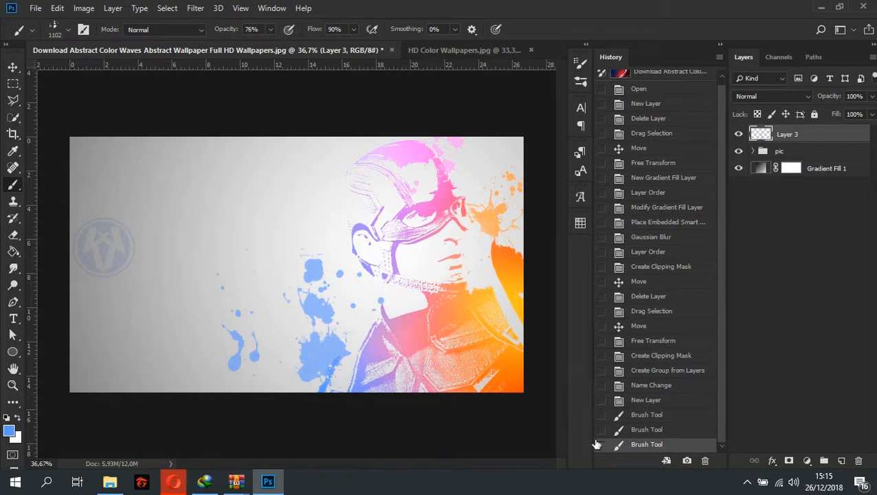
# Step: Sample purple from the figure's shoulder and stamp brushsplattersLSD brush 2116 at 495 px behind the neck
pyautogui.click(9, 430)
pyautogui.click(382, 332)
pyautogui.click(814, 186)
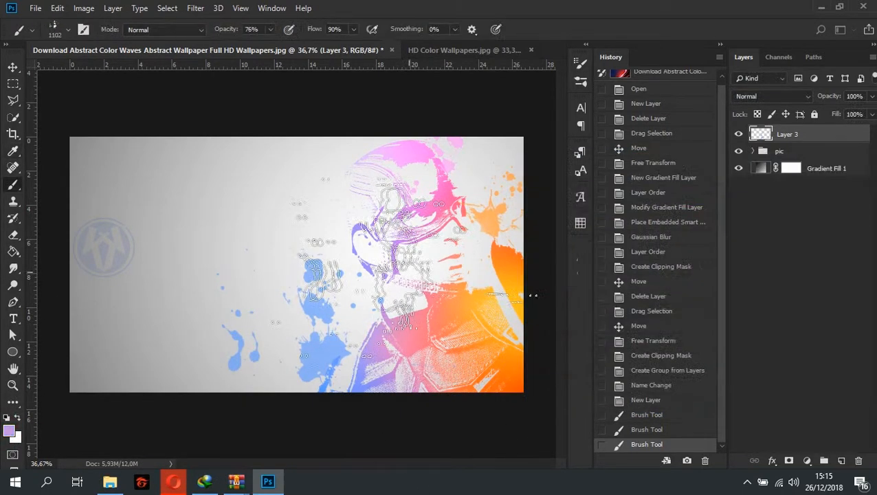
pyautogui.rightClick(533, 296)
pyautogui.click(564, 416)
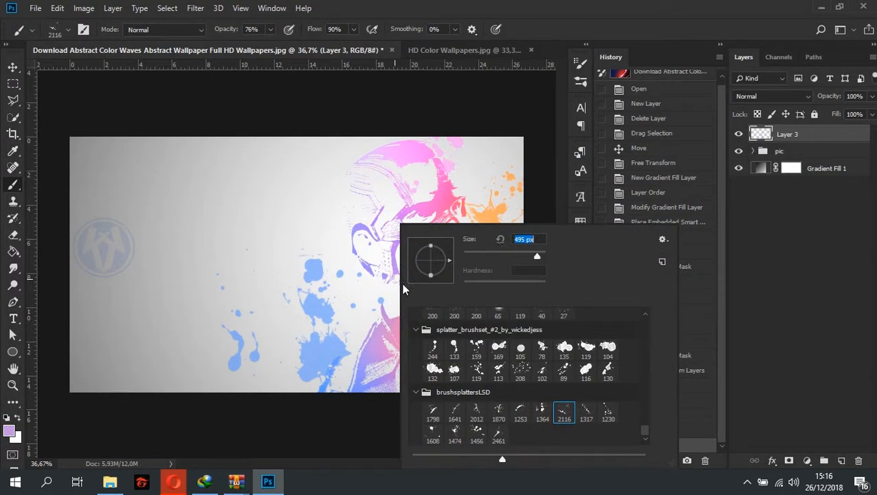
pyautogui.click(374, 298)
# Step: Stamp brushsplattersLSD brush 1230 in the same purple at 1000 px across the area behind the head and neck
pyautogui.rightClick(382, 293)
pyautogui.click(591, 411)
pyautogui.click(524, 258)
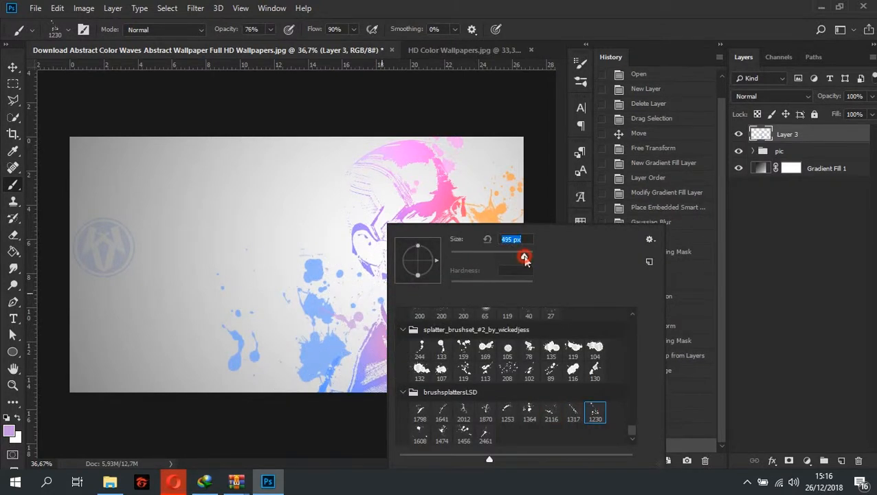
pyautogui.write('1000')
pyautogui.press('Return')
pyautogui.click(342, 274)
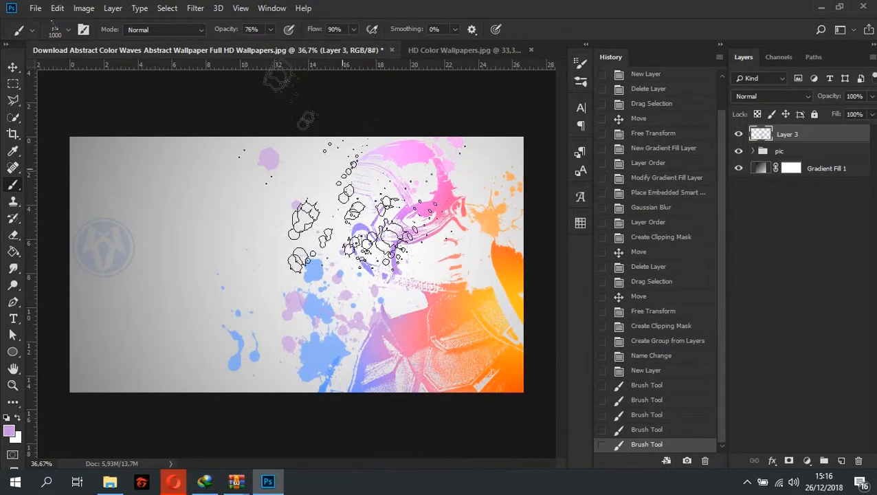
# Step: Sample light pink from the helmet and stamp brushsplattersLSD brush 1608 at 495 px behind the top of the head
pyautogui.click(8, 431)
pyautogui.click(387, 152)
pyautogui.click(826, 186)
pyautogui.rightClick(404, 247)
pyautogui.click(442, 432)
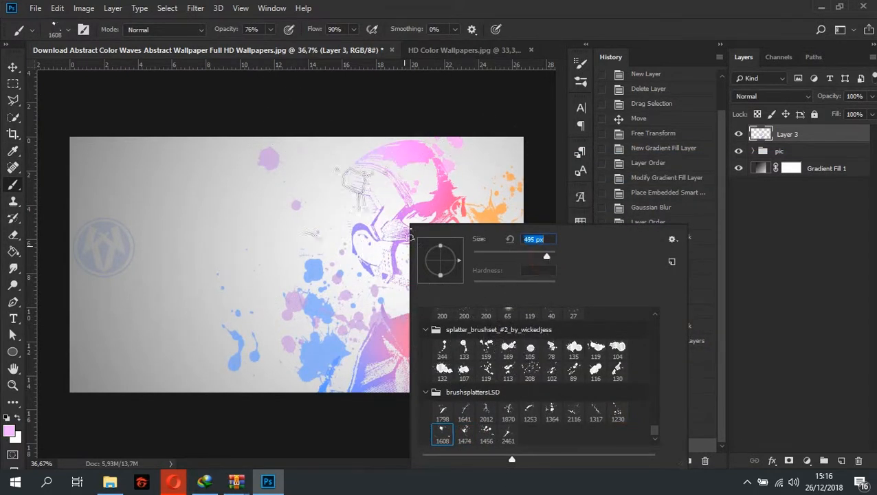
pyautogui.click(339, 176)
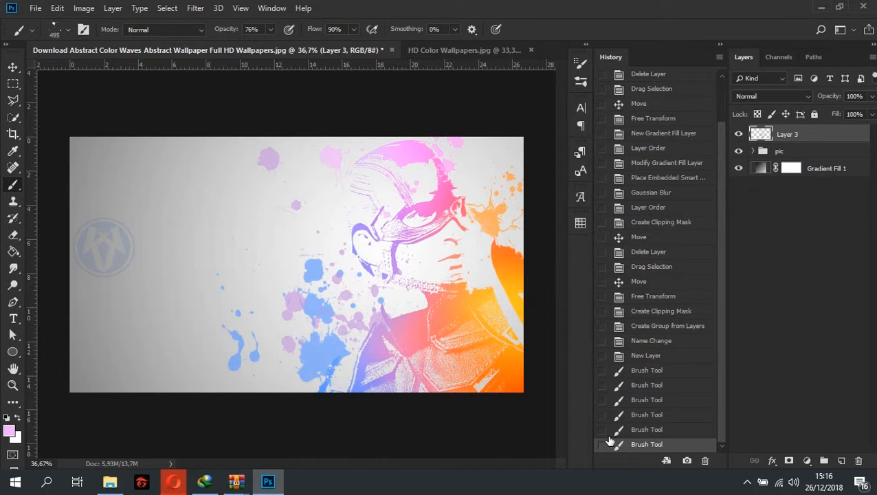
# Step: Set the foreground colour to green #92d038 and stamp splatter brush 208 at 432 px around the neck and back
pyautogui.click(8, 429)
pyautogui.click(708, 321)
pyautogui.click(665, 236)
pyautogui.moveTo(665, 236); pyautogui.dragTo(653, 222)
pyautogui.press('Return')
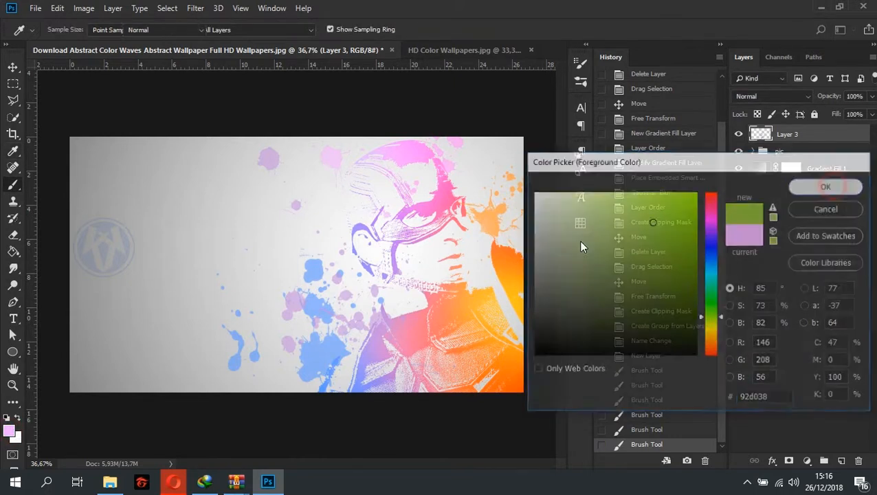
pyautogui.rightClick(368, 296)
pyautogui.click(493, 370)
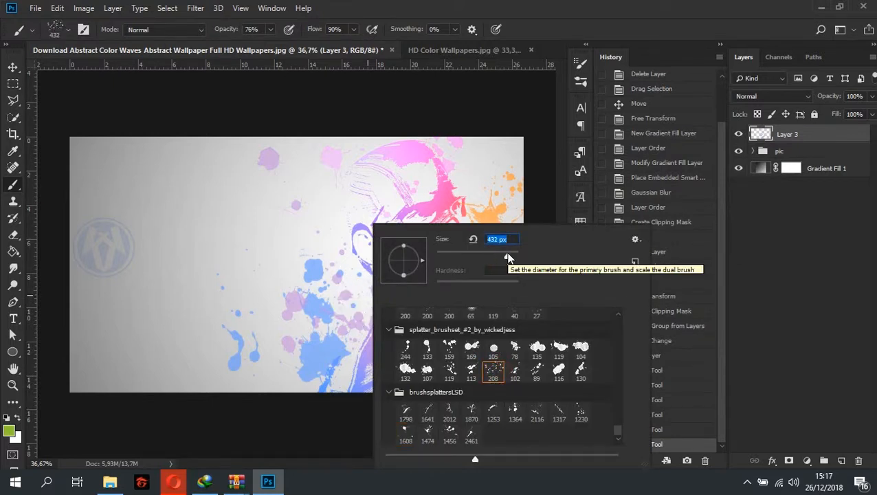
pyautogui.click(352, 306)
# Step: Stamp green splatter brush 135 at 135 px once behind the neck and once on the lower front of the chest
pyautogui.rightClick(459, 328)
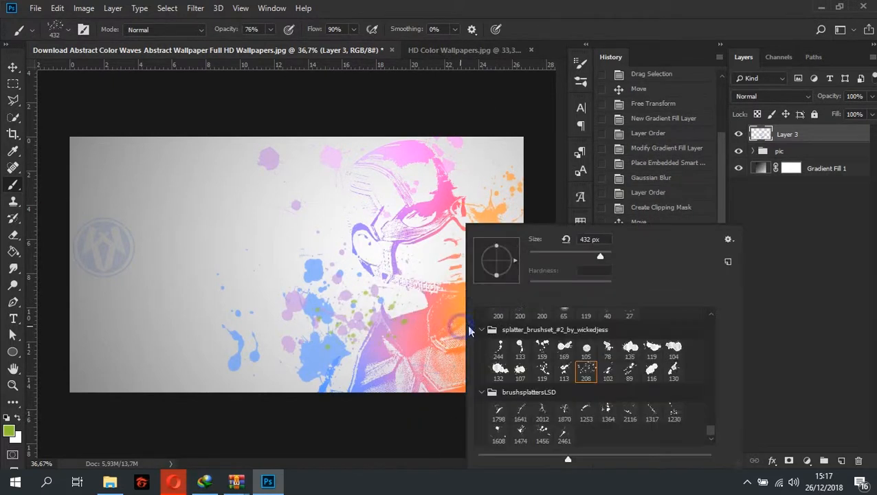
pyautogui.click(631, 352)
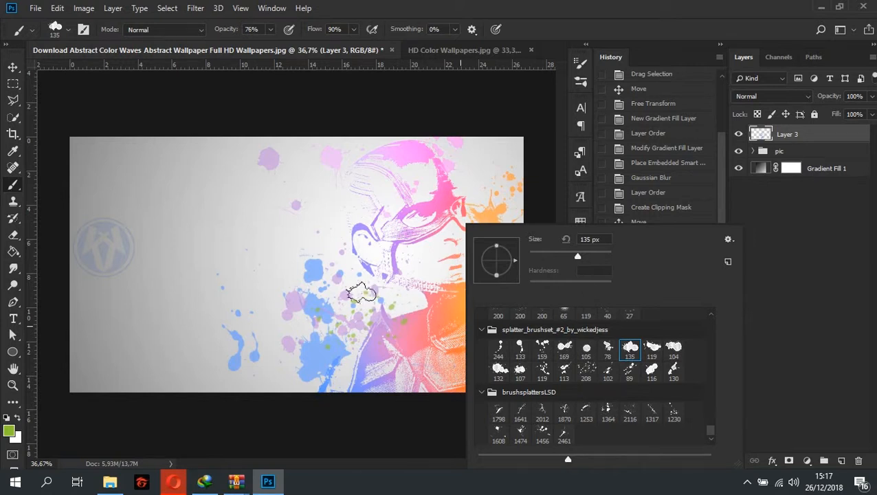
pyautogui.click(361, 294)
pyautogui.click(495, 371)
# Step: Try stamping brushsplattersLSD brush 1364 at 1102 px in green over the lower chest, undoing each stamp
pyautogui.rightClick(474, 290)
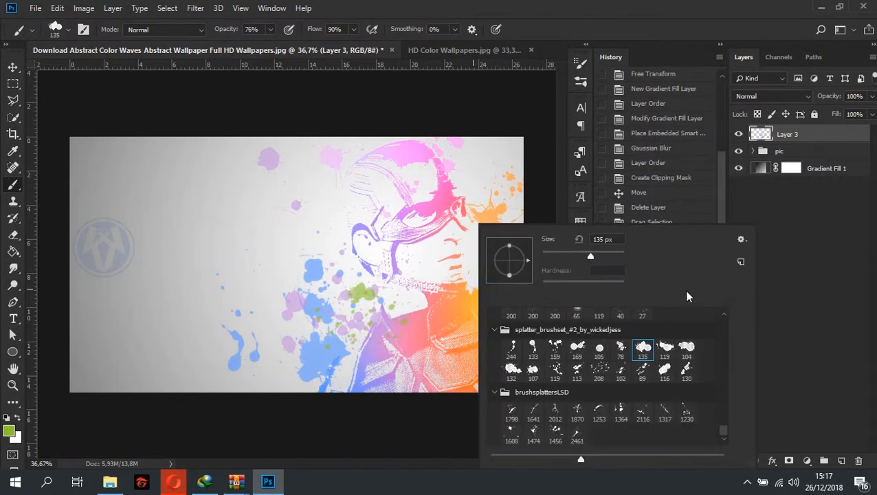
pyautogui.click(620, 412)
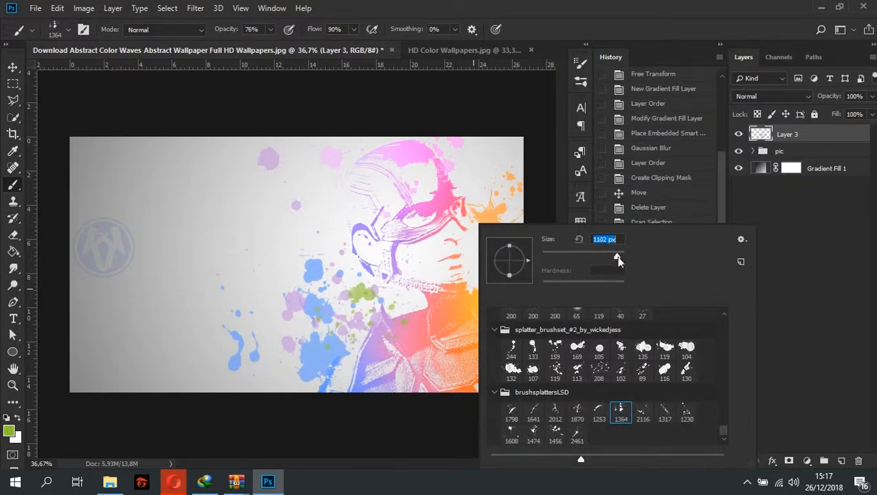
pyautogui.click(423, 344)
pyautogui.click(650, 429)
pyautogui.click(424, 427)
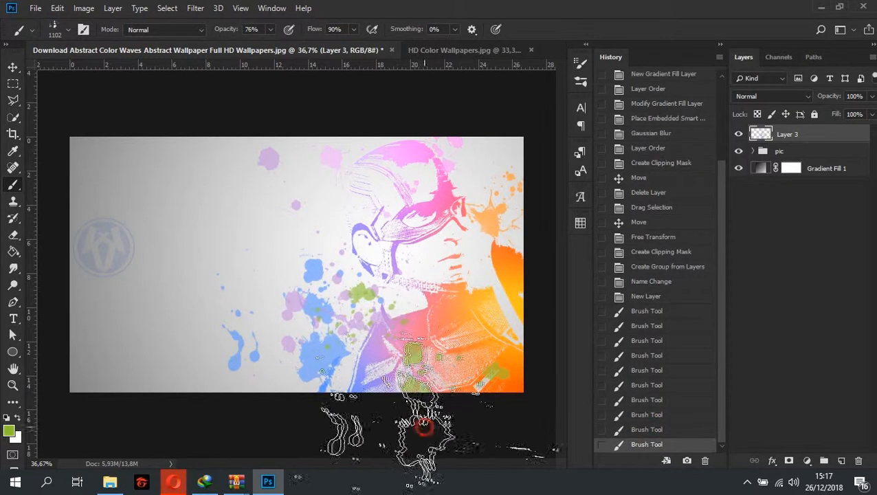
pyautogui.click(681, 430)
# Step: Try duplicating the figure layer inside the pic group and undo the copy
pyautogui.hotkey('ctrl', '-')
pyautogui.press('v')
pyautogui.click(344, 115)
pyautogui.click(764, 151)
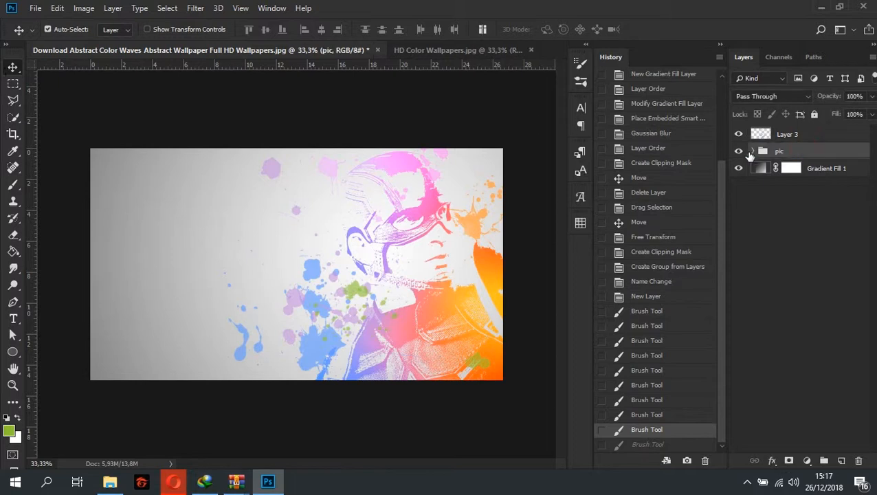
pyautogui.click(753, 150)
pyautogui.click(838, 185)
pyautogui.hotkey('ctrl', 'j')
pyautogui.click(645, 430)
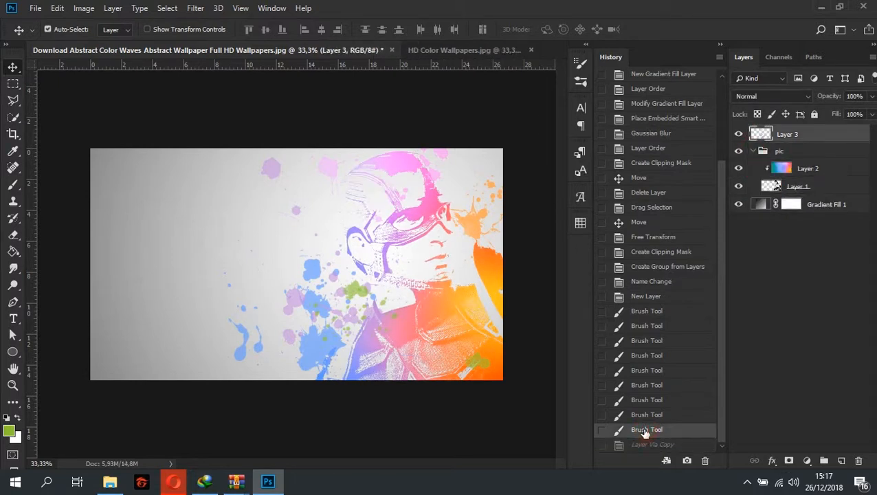
# Step: Collapse the pic group and duplicate the whole group
pyautogui.click(753, 151)
pyautogui.click(799, 151)
pyautogui.hotkey('ctrl', 'j')
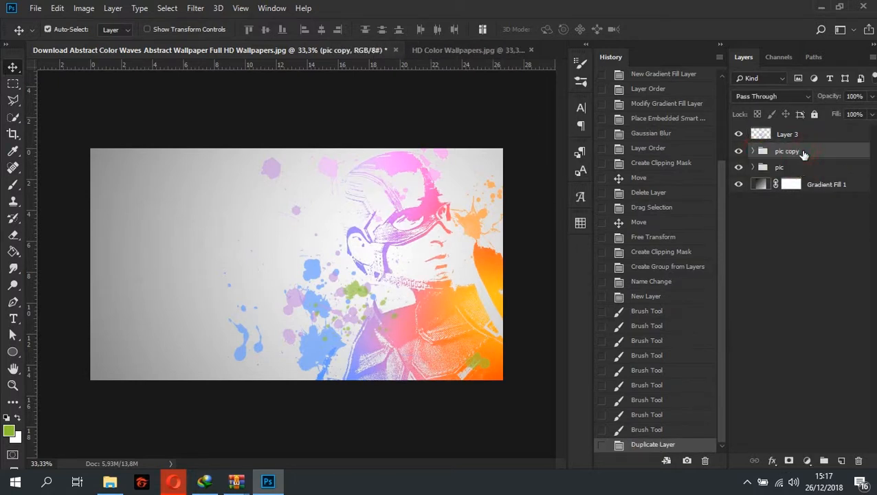
pyautogui.scroll(1, 206, 274)
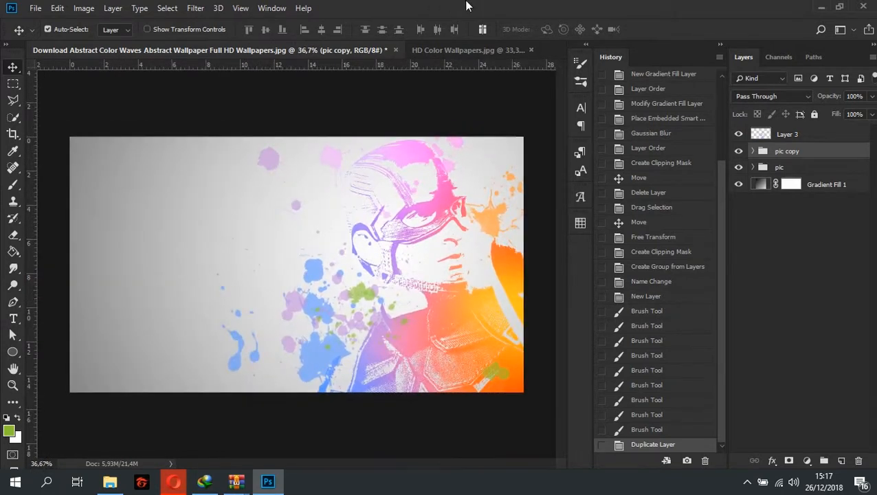